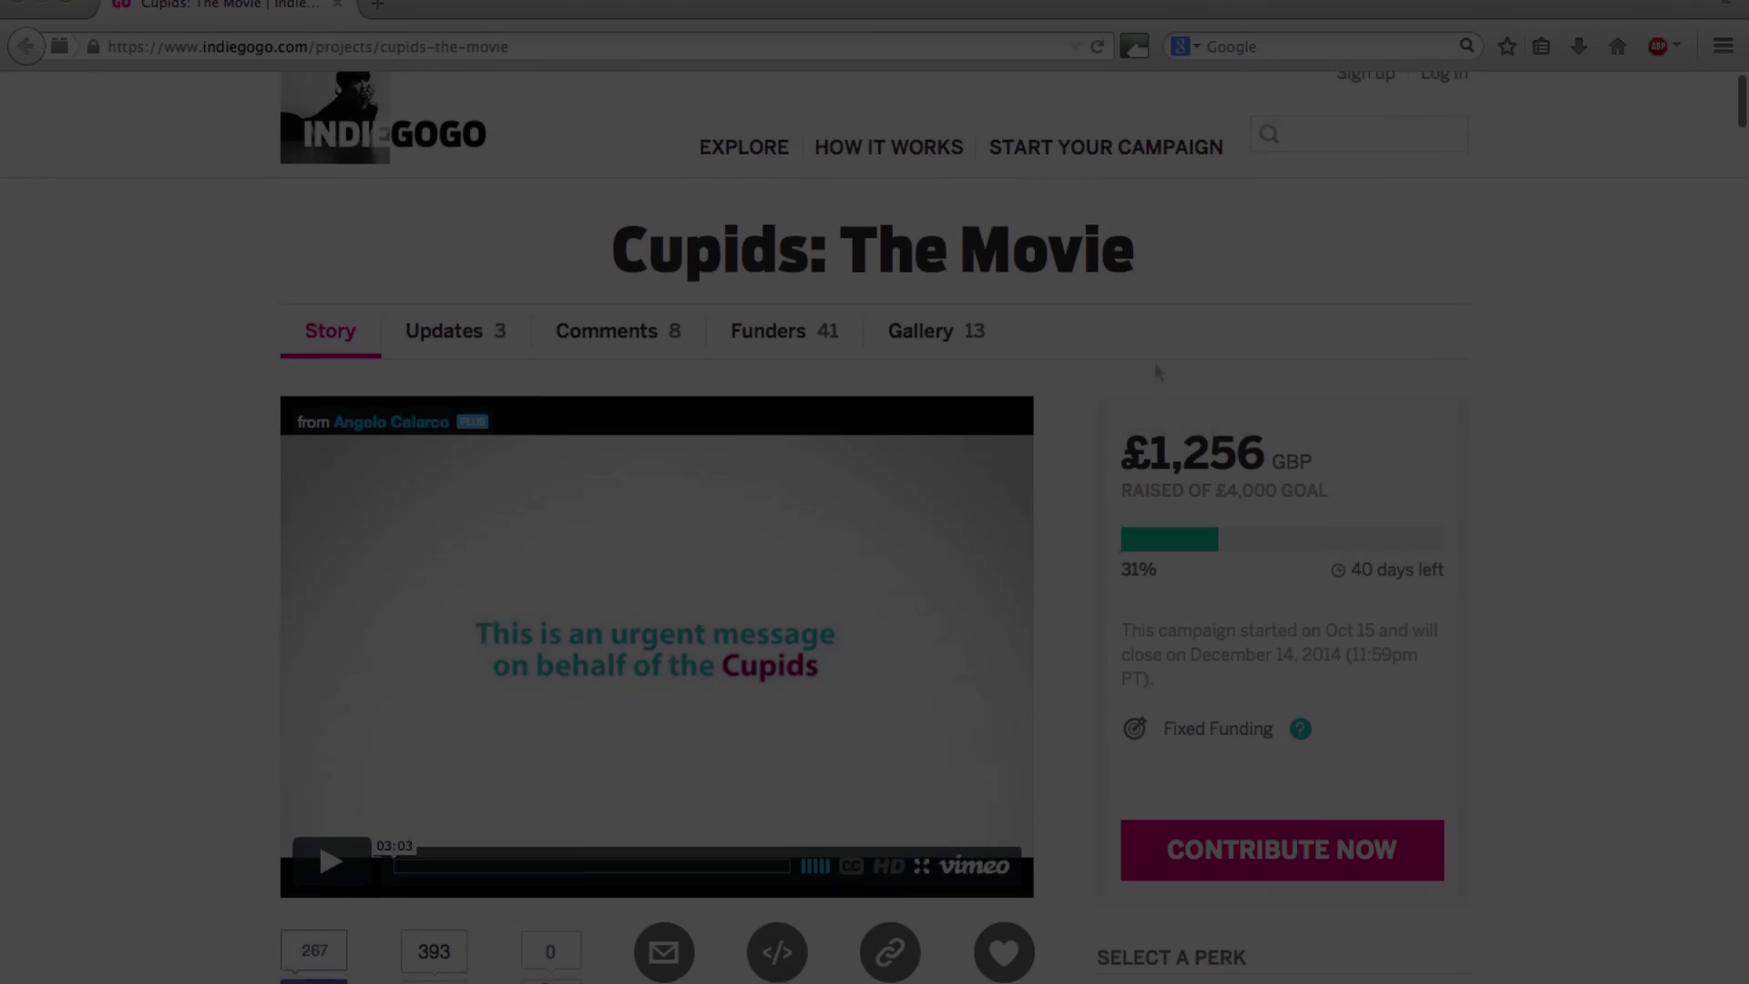
Step: Scroll the Cupids: The Movie Indiegogo page past the video to the 'We are killing Cupids!' story and perks
{"action": "scroll", "coordinate": [1156, 362], "scroll_direction": "down", "scroll_amount": 3}
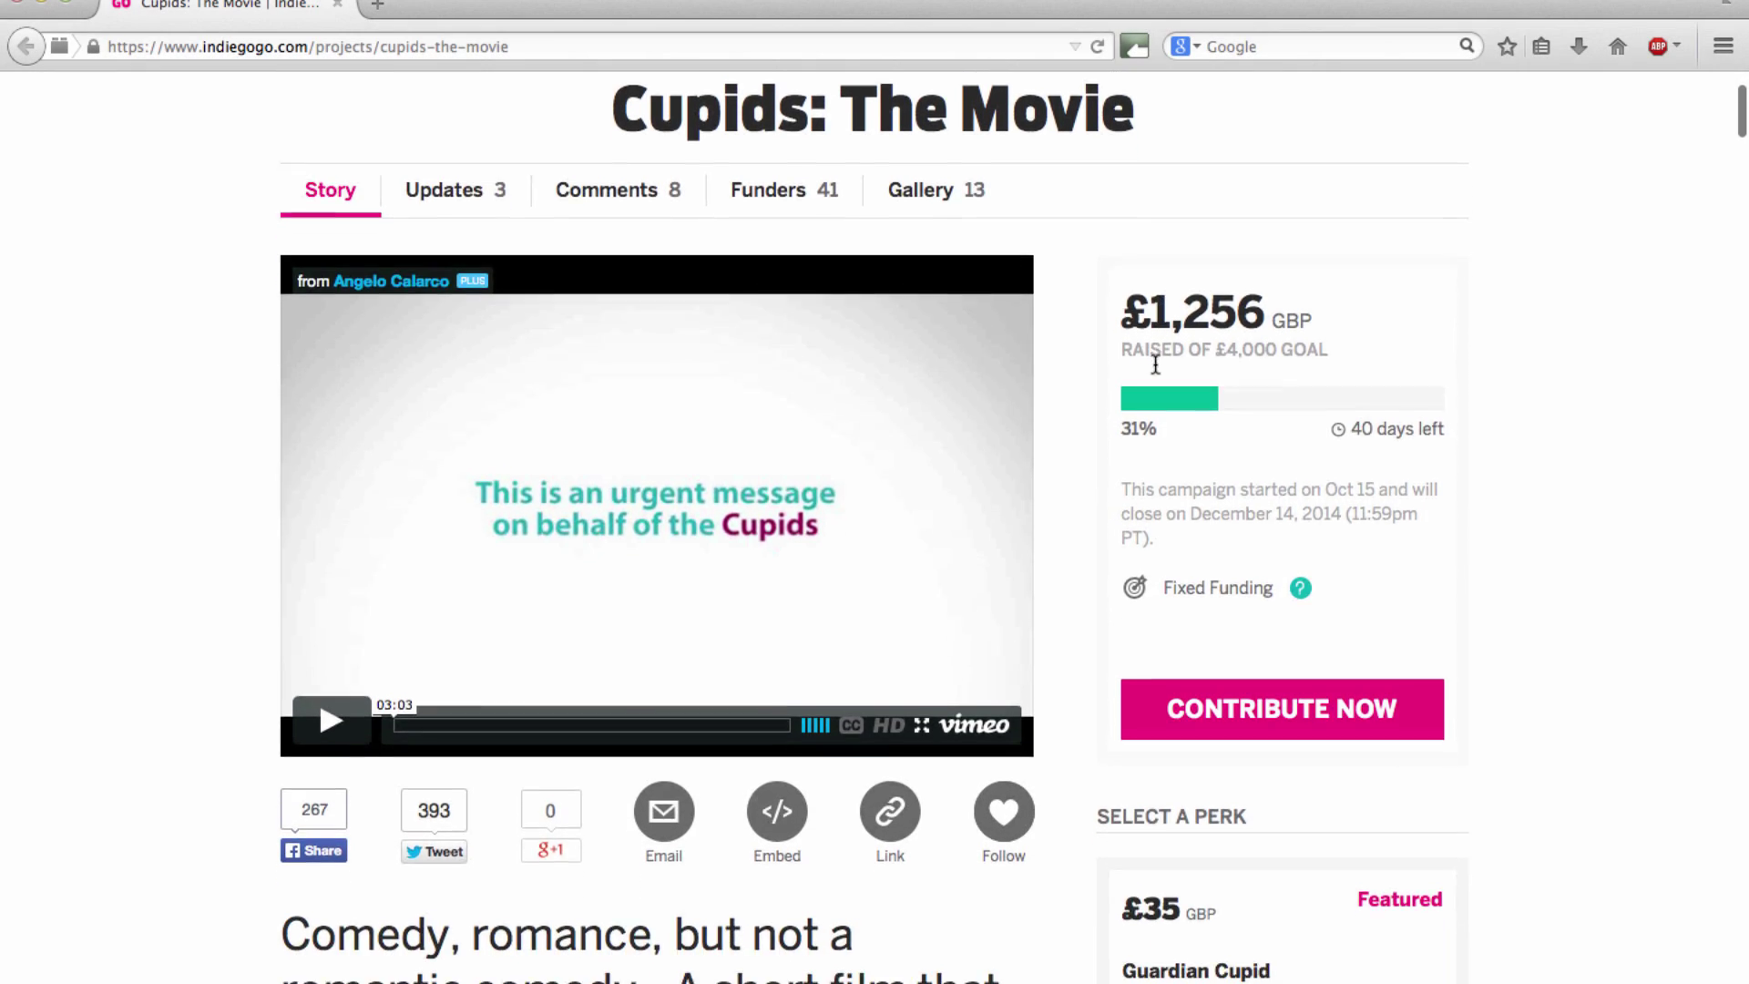
{"action": "scroll", "coordinate": [1156, 369], "scroll_direction": "down", "scroll_amount": 5}
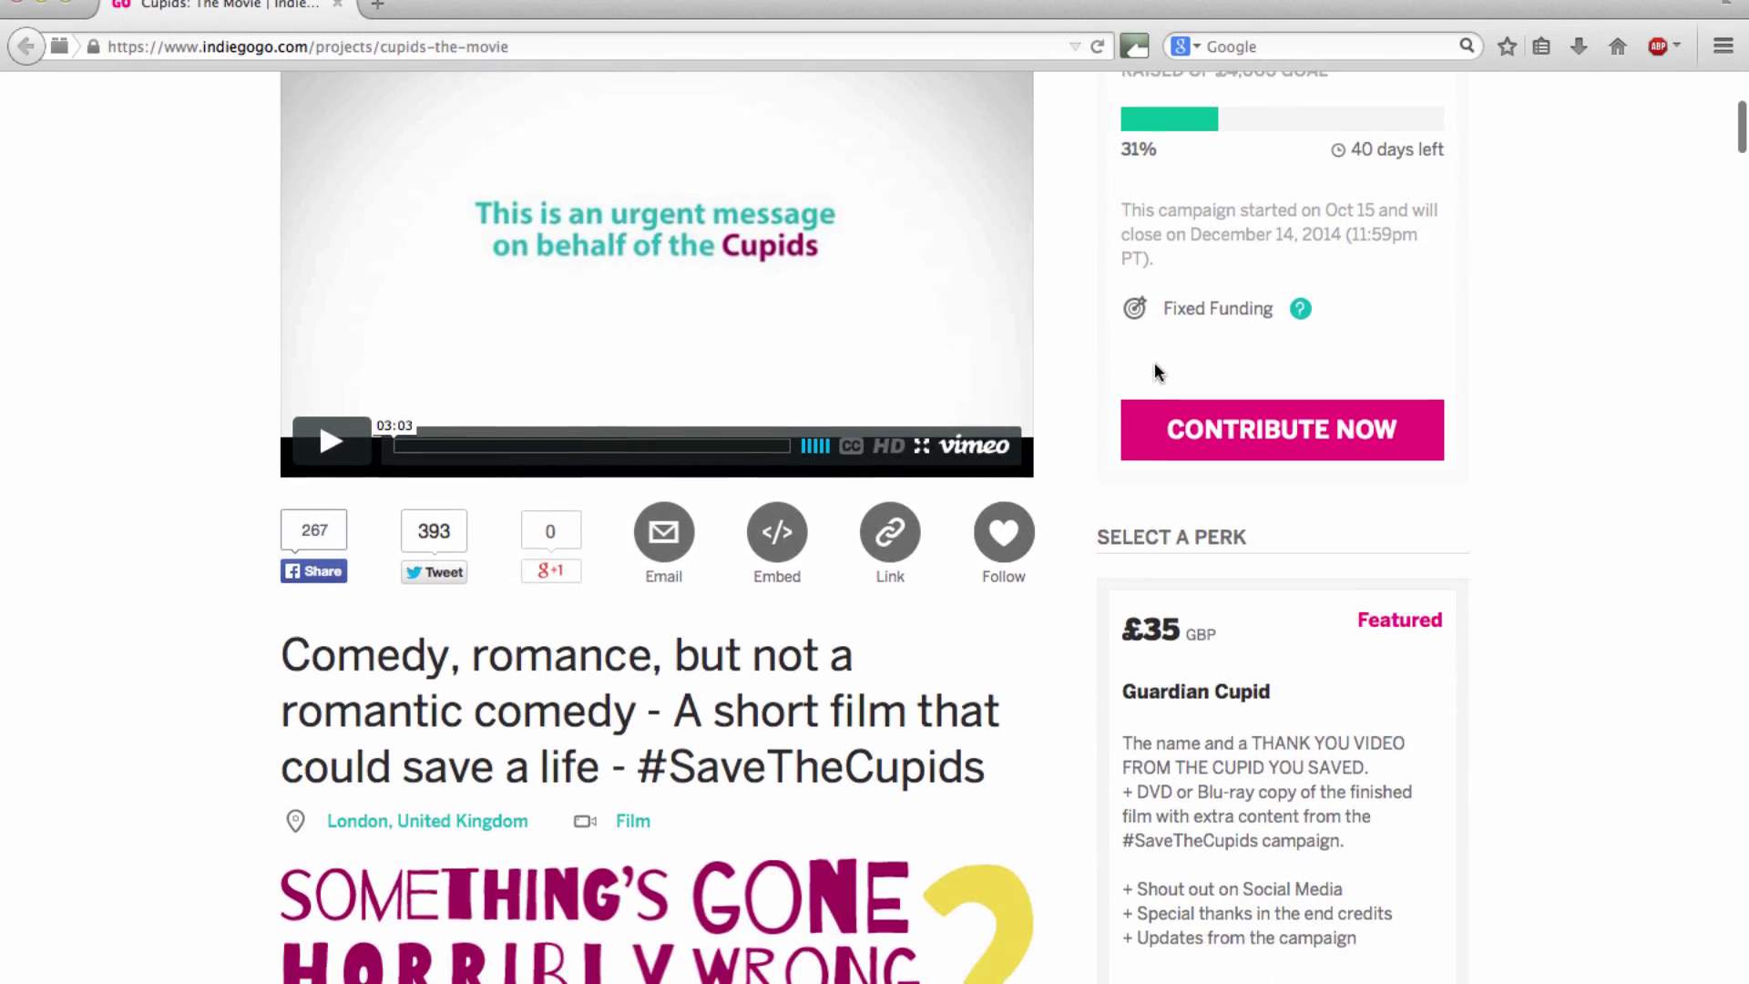
{"action": "scroll", "coordinate": [1156, 364], "scroll_direction": "down", "scroll_amount": 8}
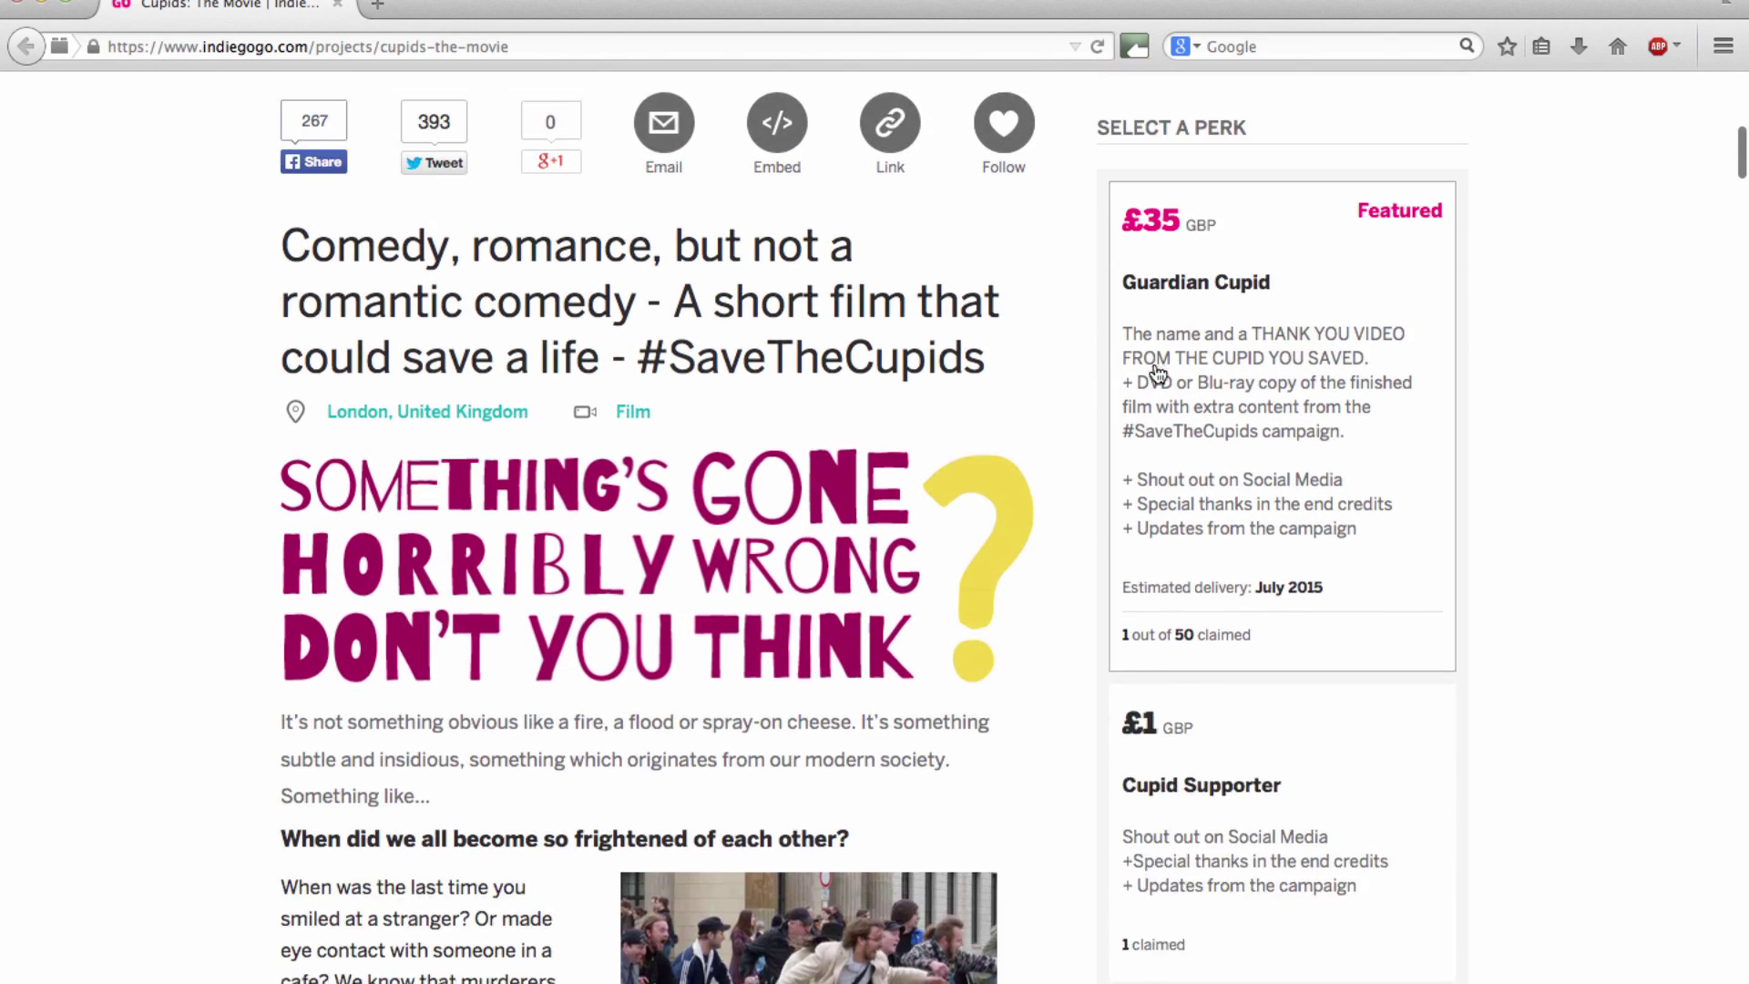
{"action": "scroll", "coordinate": [1155, 369], "scroll_direction": "down", "scroll_amount": 8}
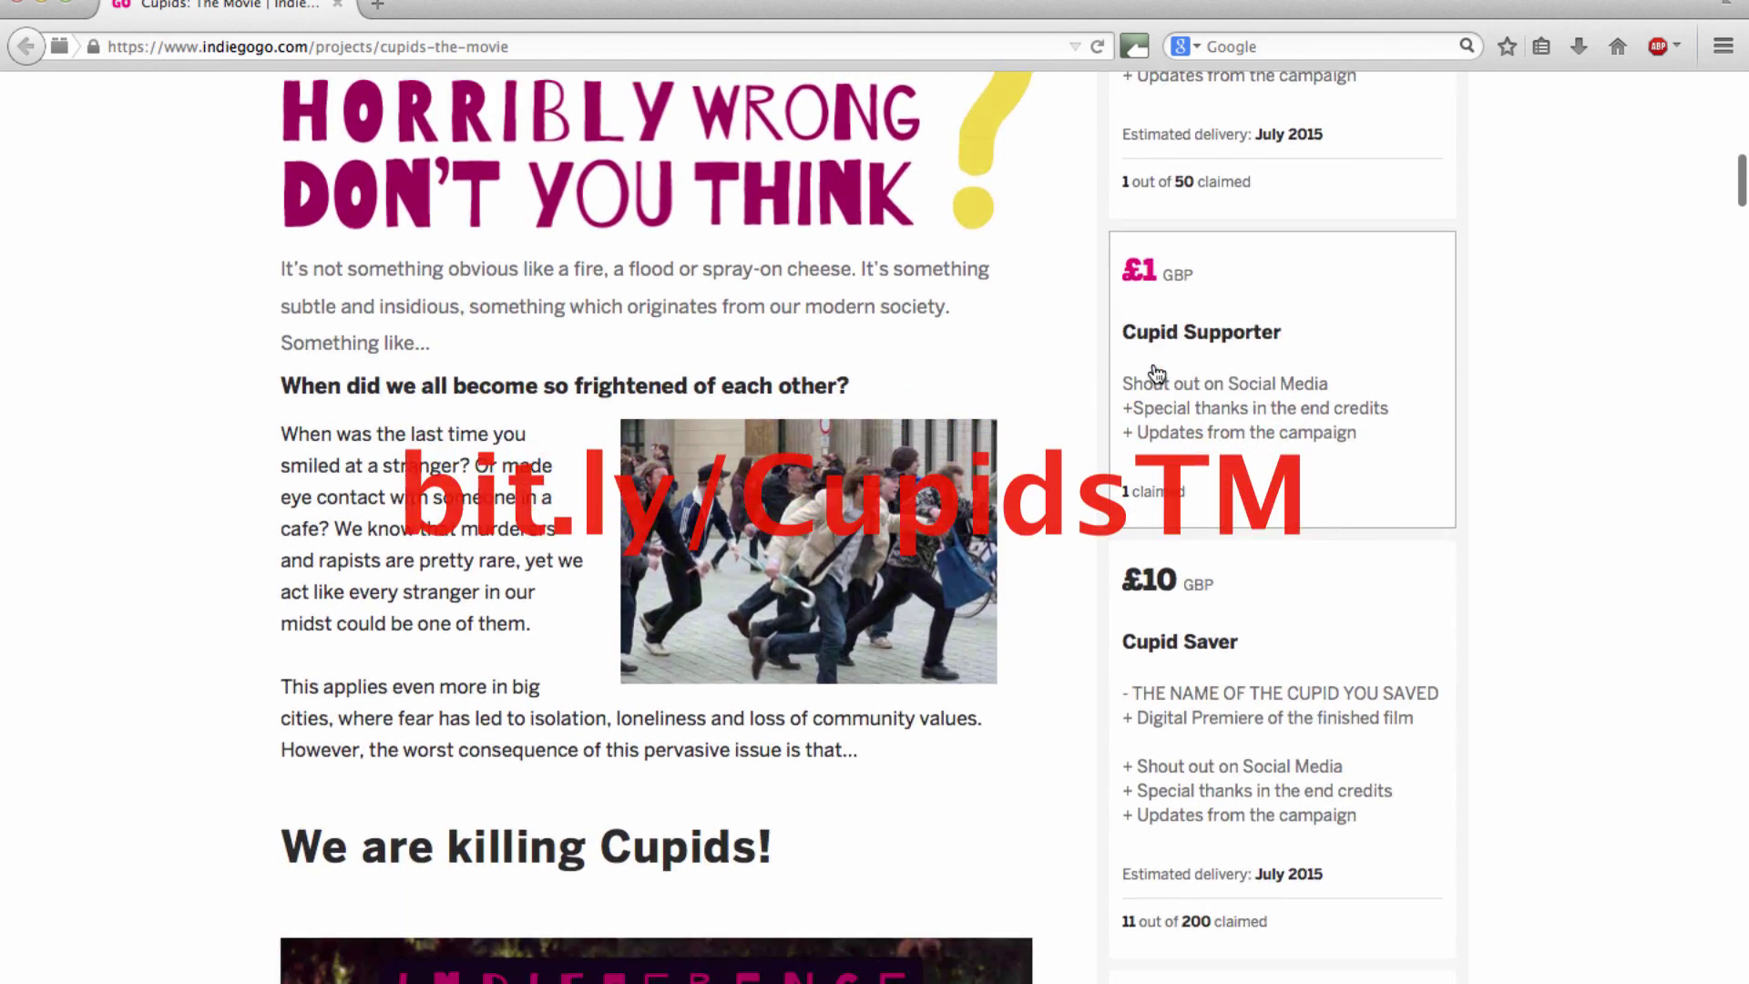
{"action": "scroll", "coordinate": [1152, 369], "scroll_direction": "down", "scroll_amount": 9}
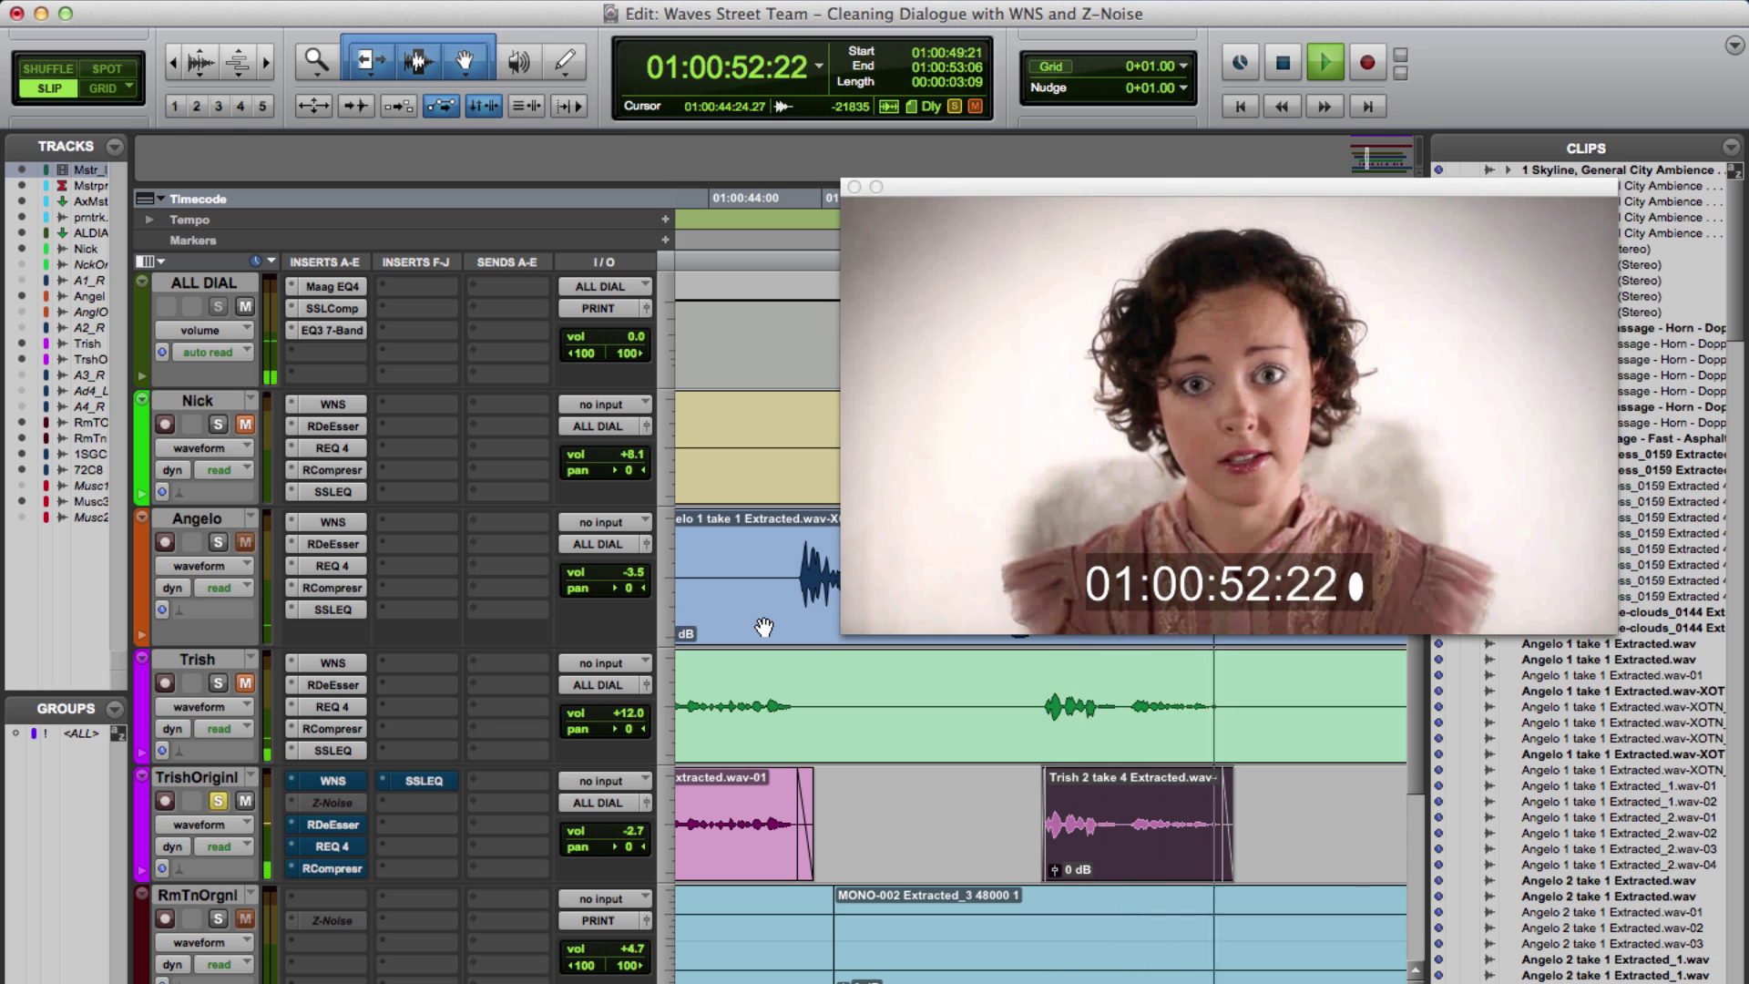
Step: Stop playback so it returns to 01:00:49:21
{"action": "key", "text": "space"}
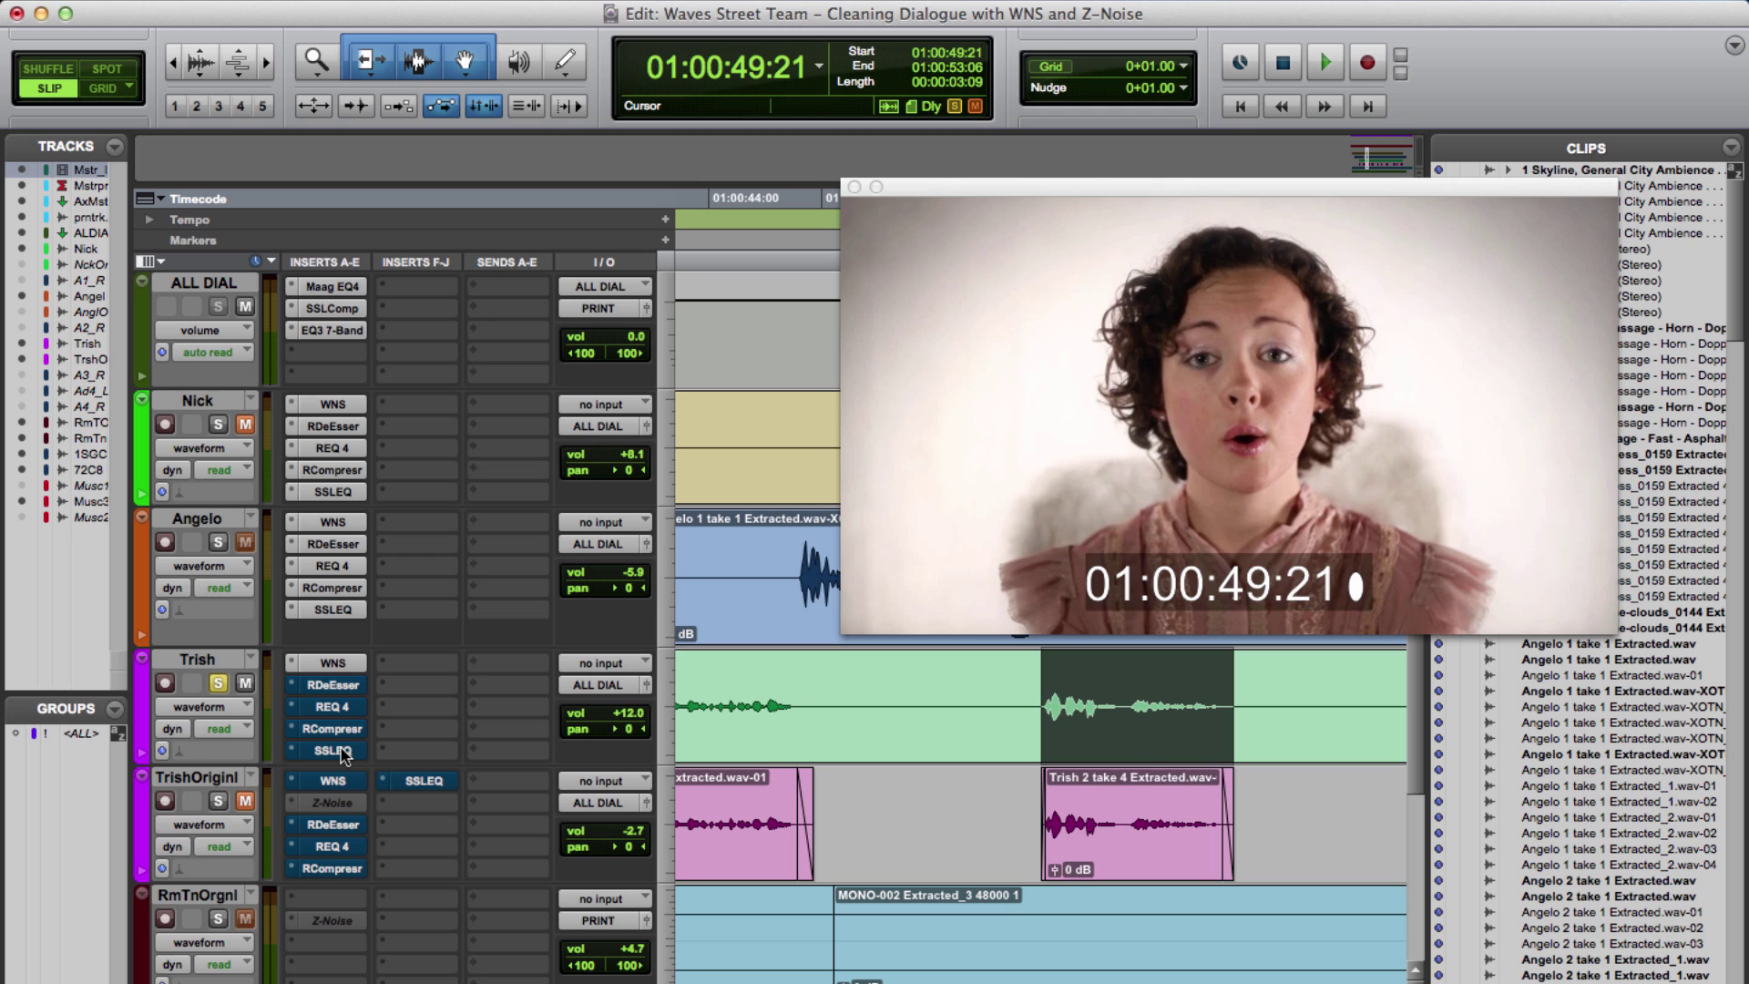
Step: Open the WNS insert on the Trish track and play a stretch of dialogue through it
{"action": "left_click", "coordinate": [333, 663]}
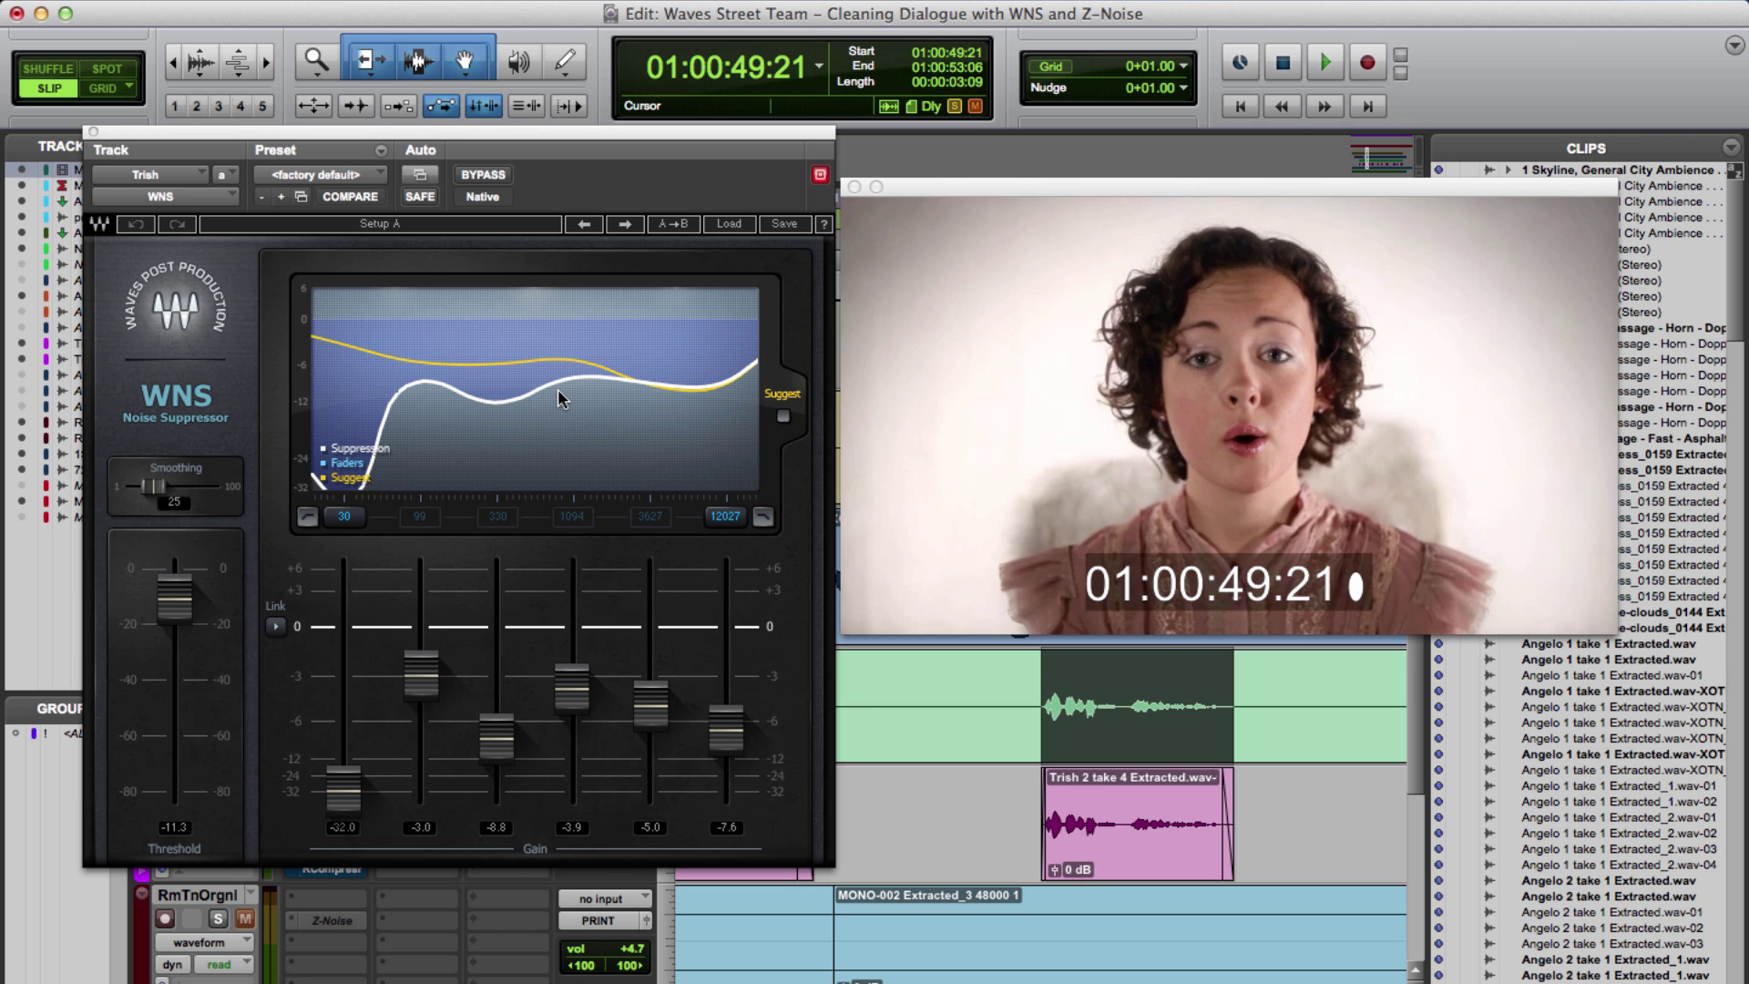
{"action": "key", "text": "space"}
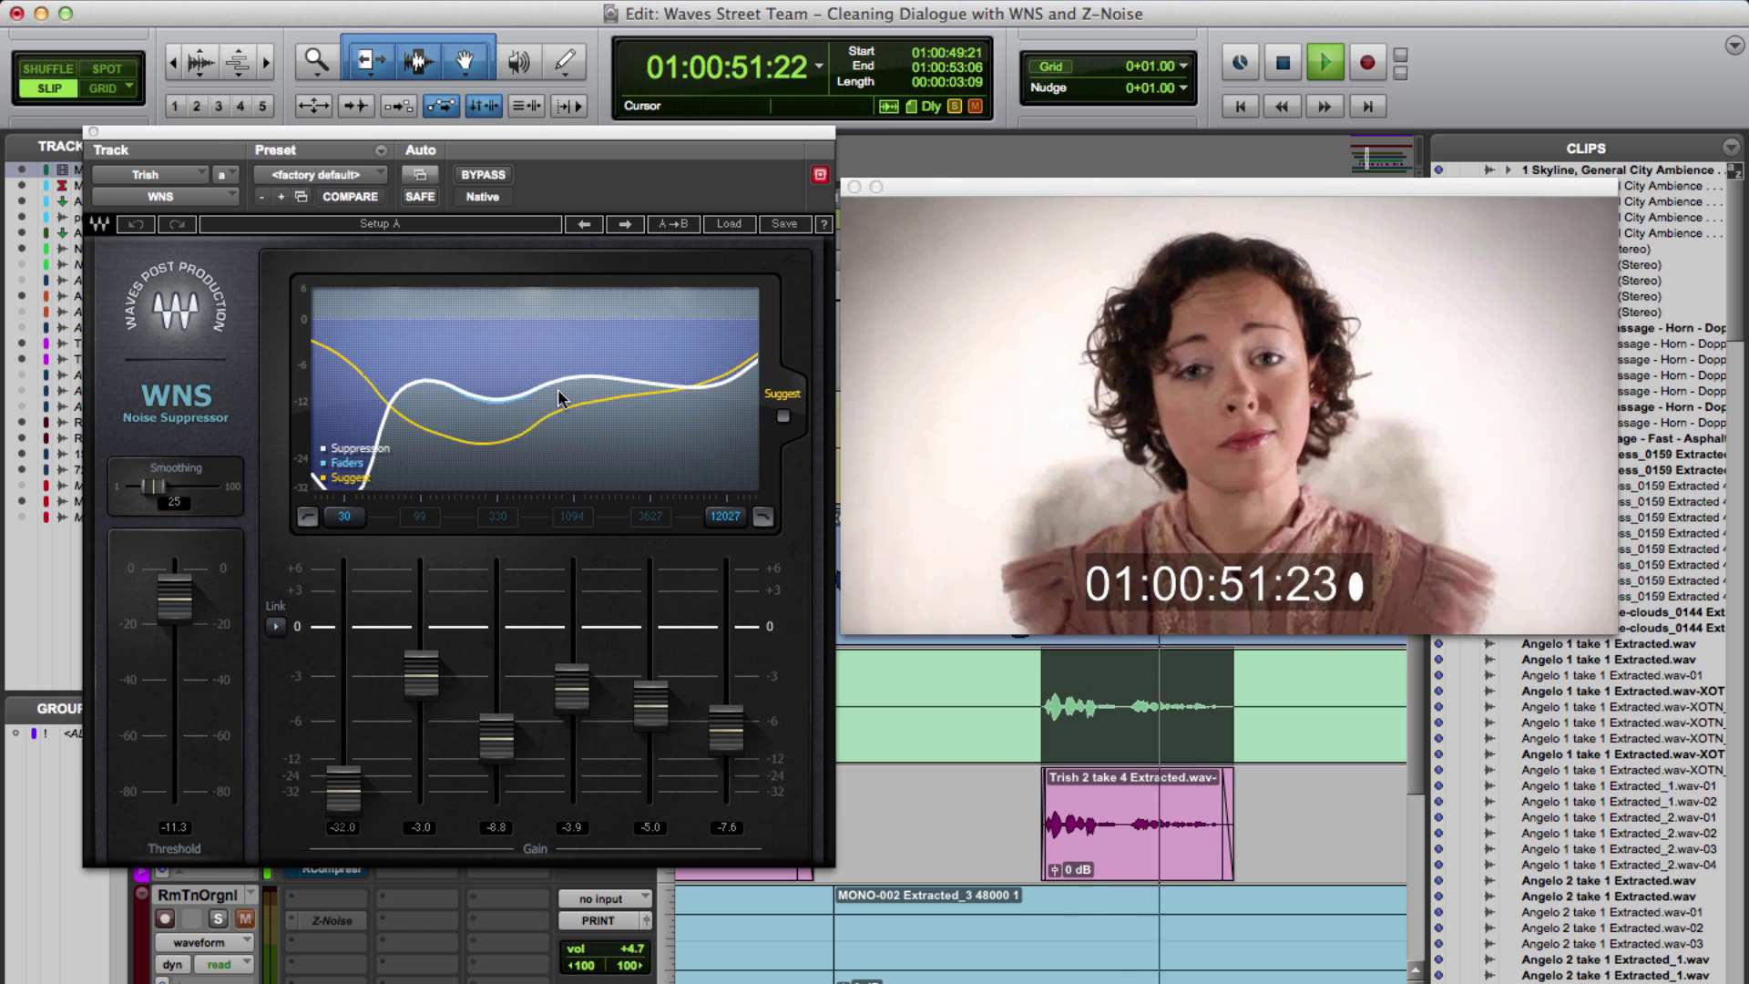
{"action": "key", "text": "space"}
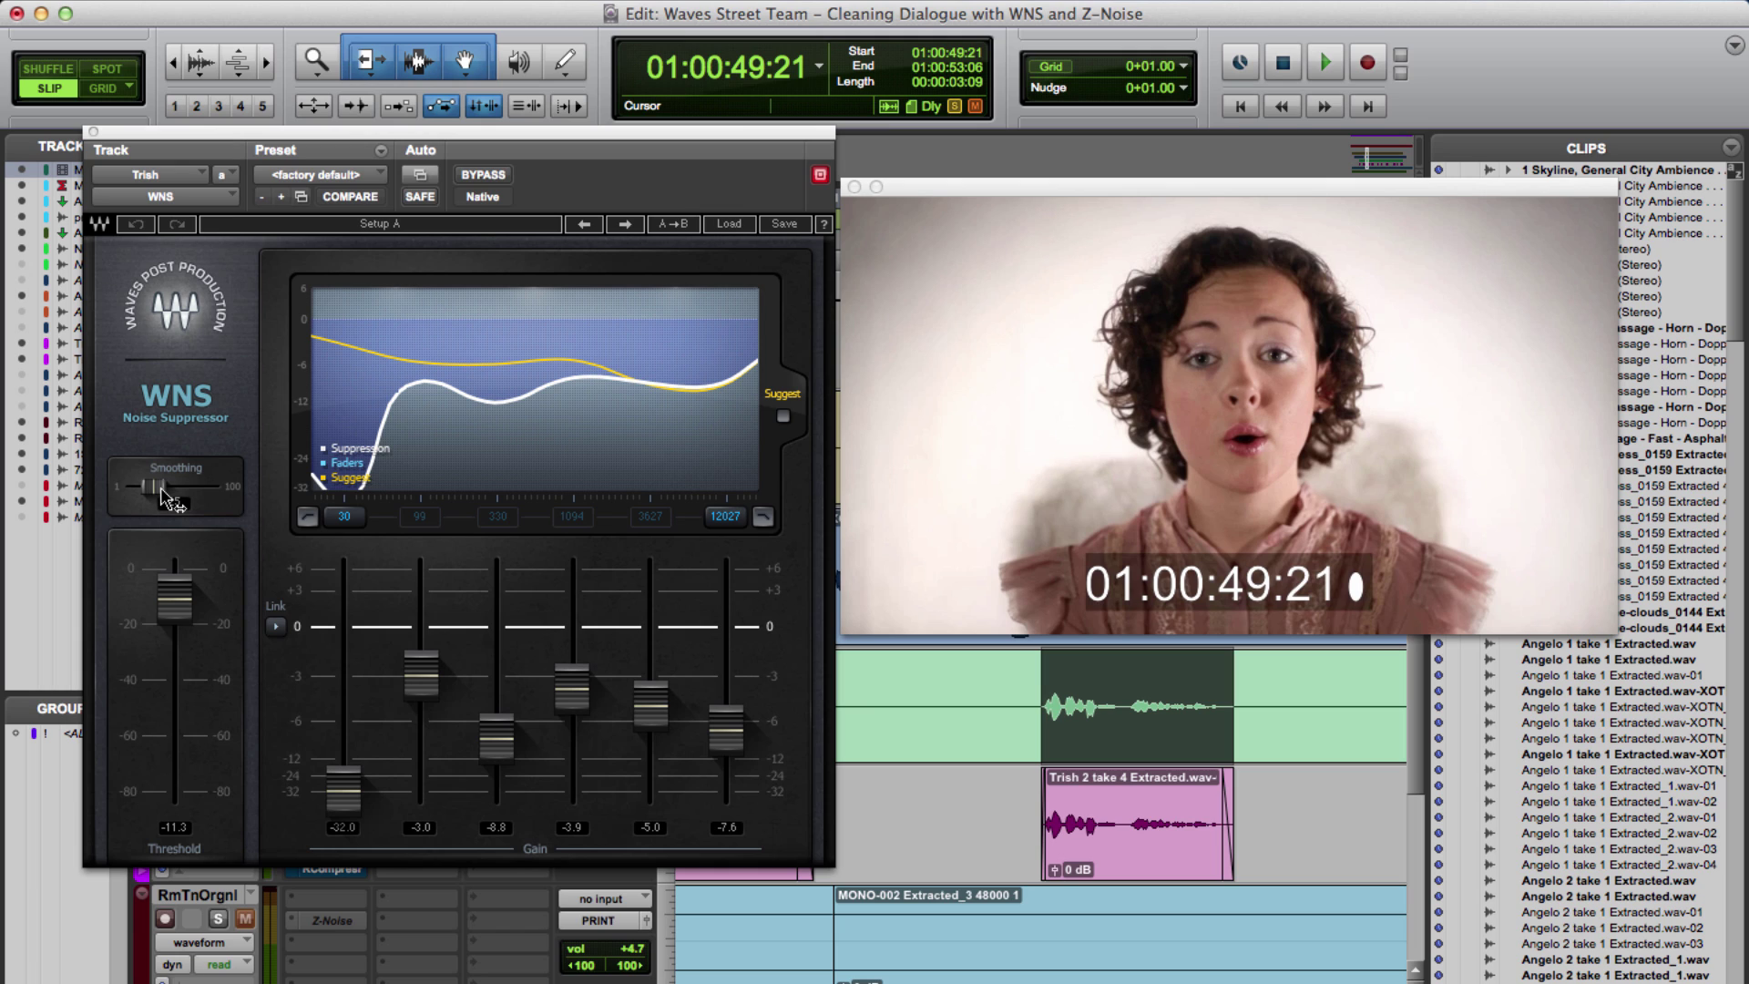
{"action": "mouse_move", "coordinate": [155, 513]}
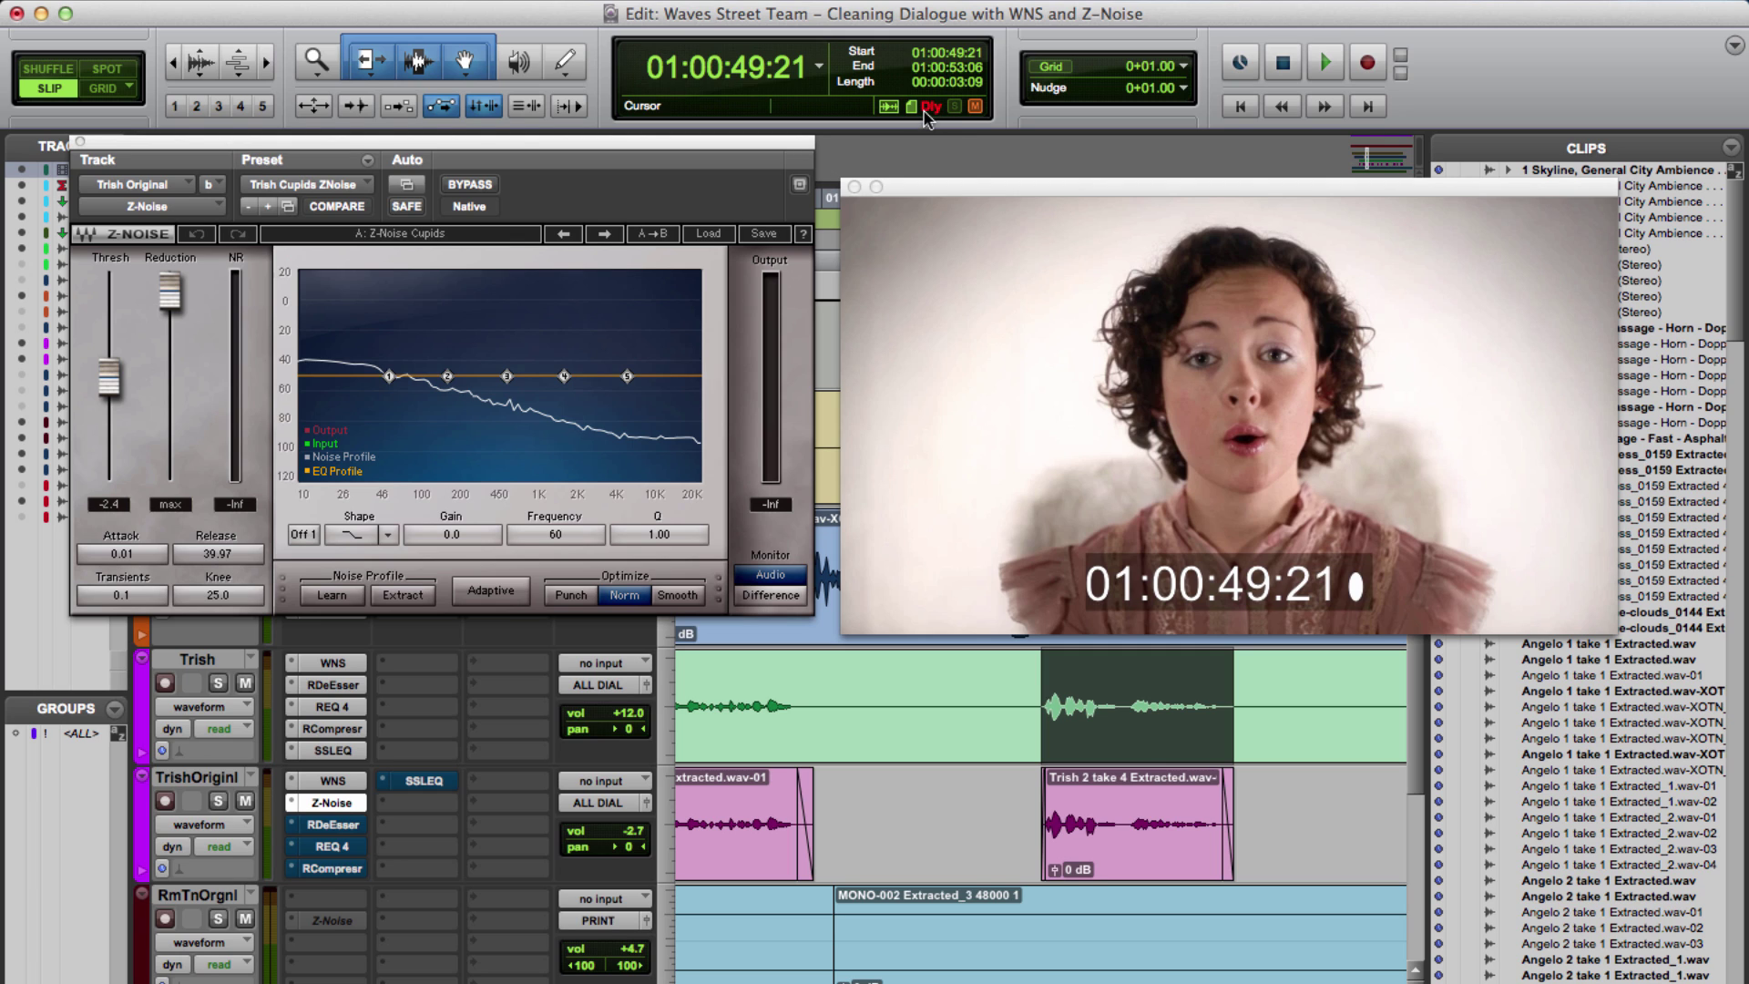
Step: Check the Z-Noise Dly latency warning and enlarge the per-sample-rate latency table
{"action": "mouse_move", "coordinate": [926, 109]}
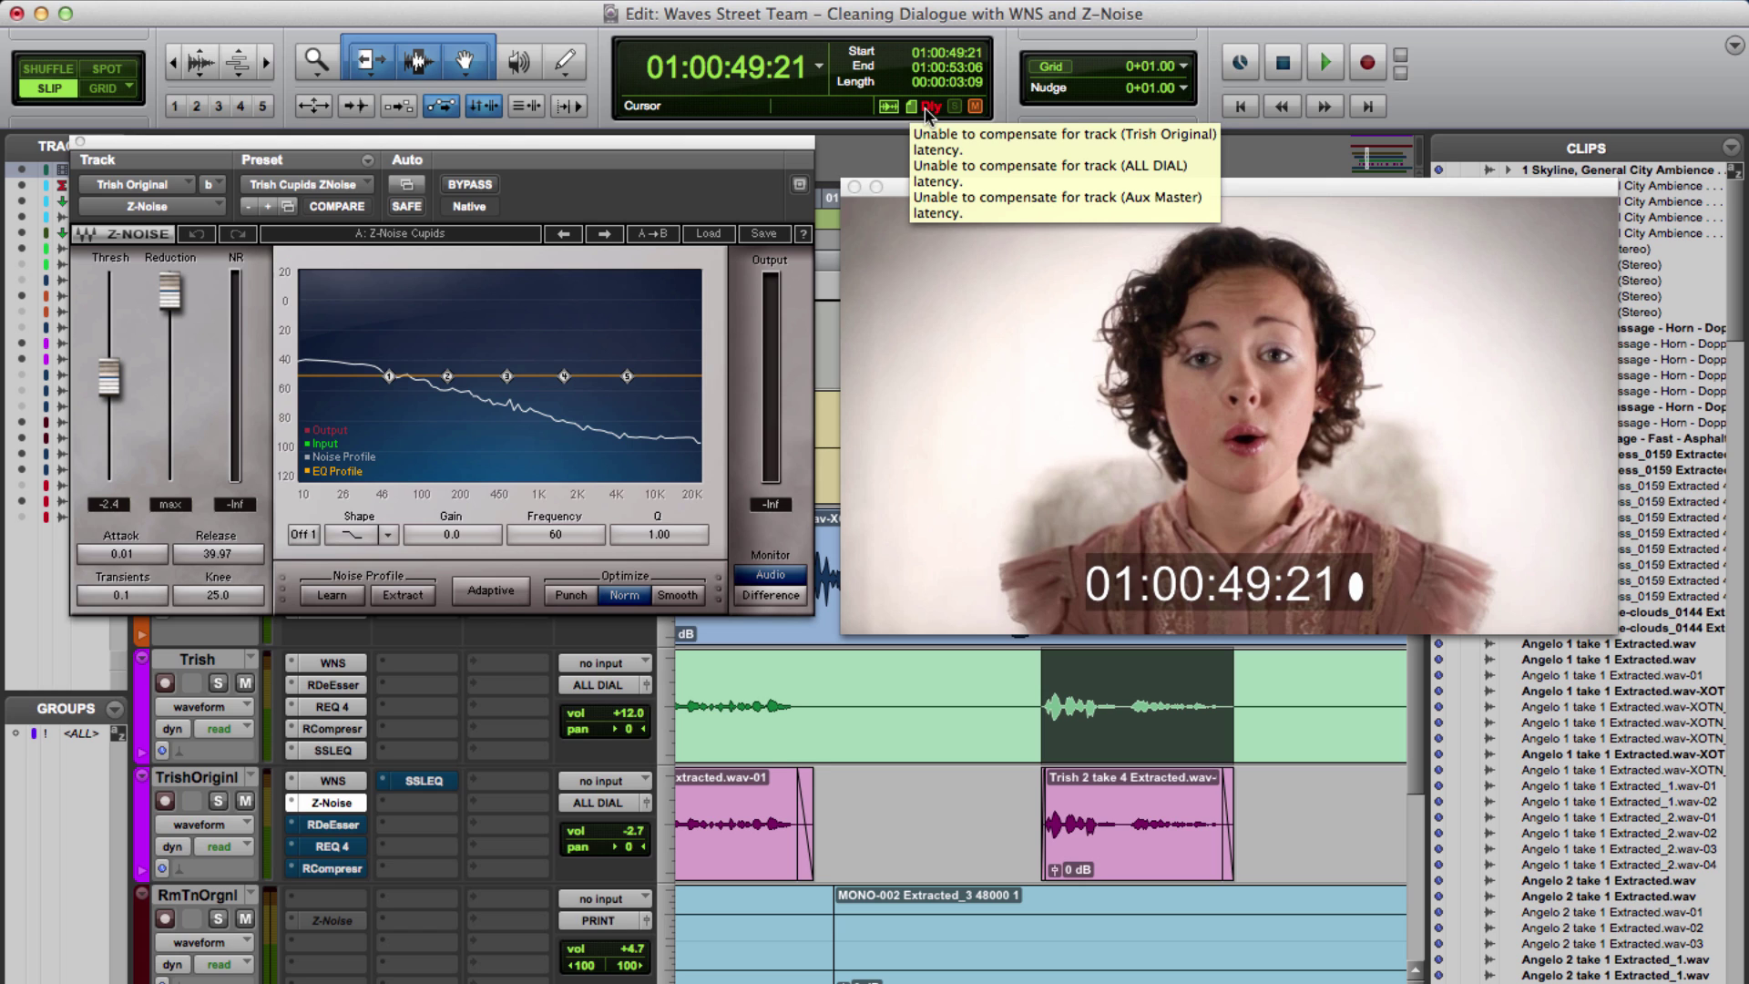
{"action": "key", "text": "super+equal"}
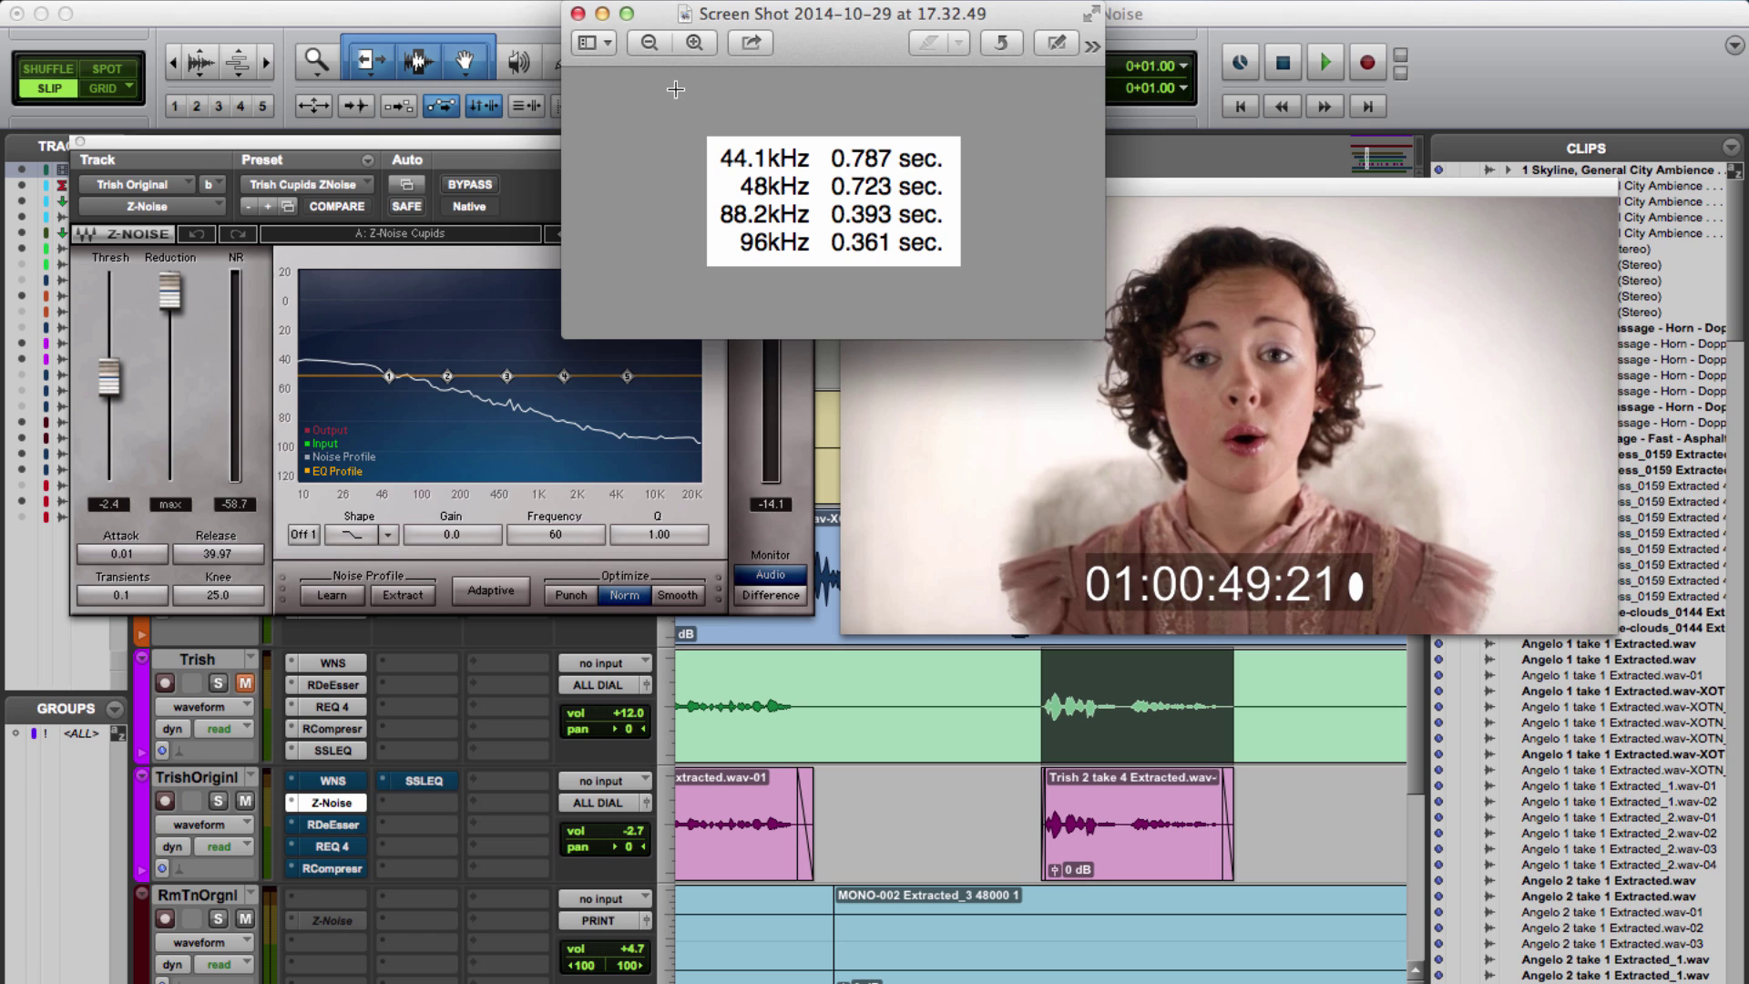
Step: Close the latency image and shift the selection 350 samples earlier
{"action": "left_click", "coordinate": [577, 13]}
{"action": "key", "text": "alt+h"}
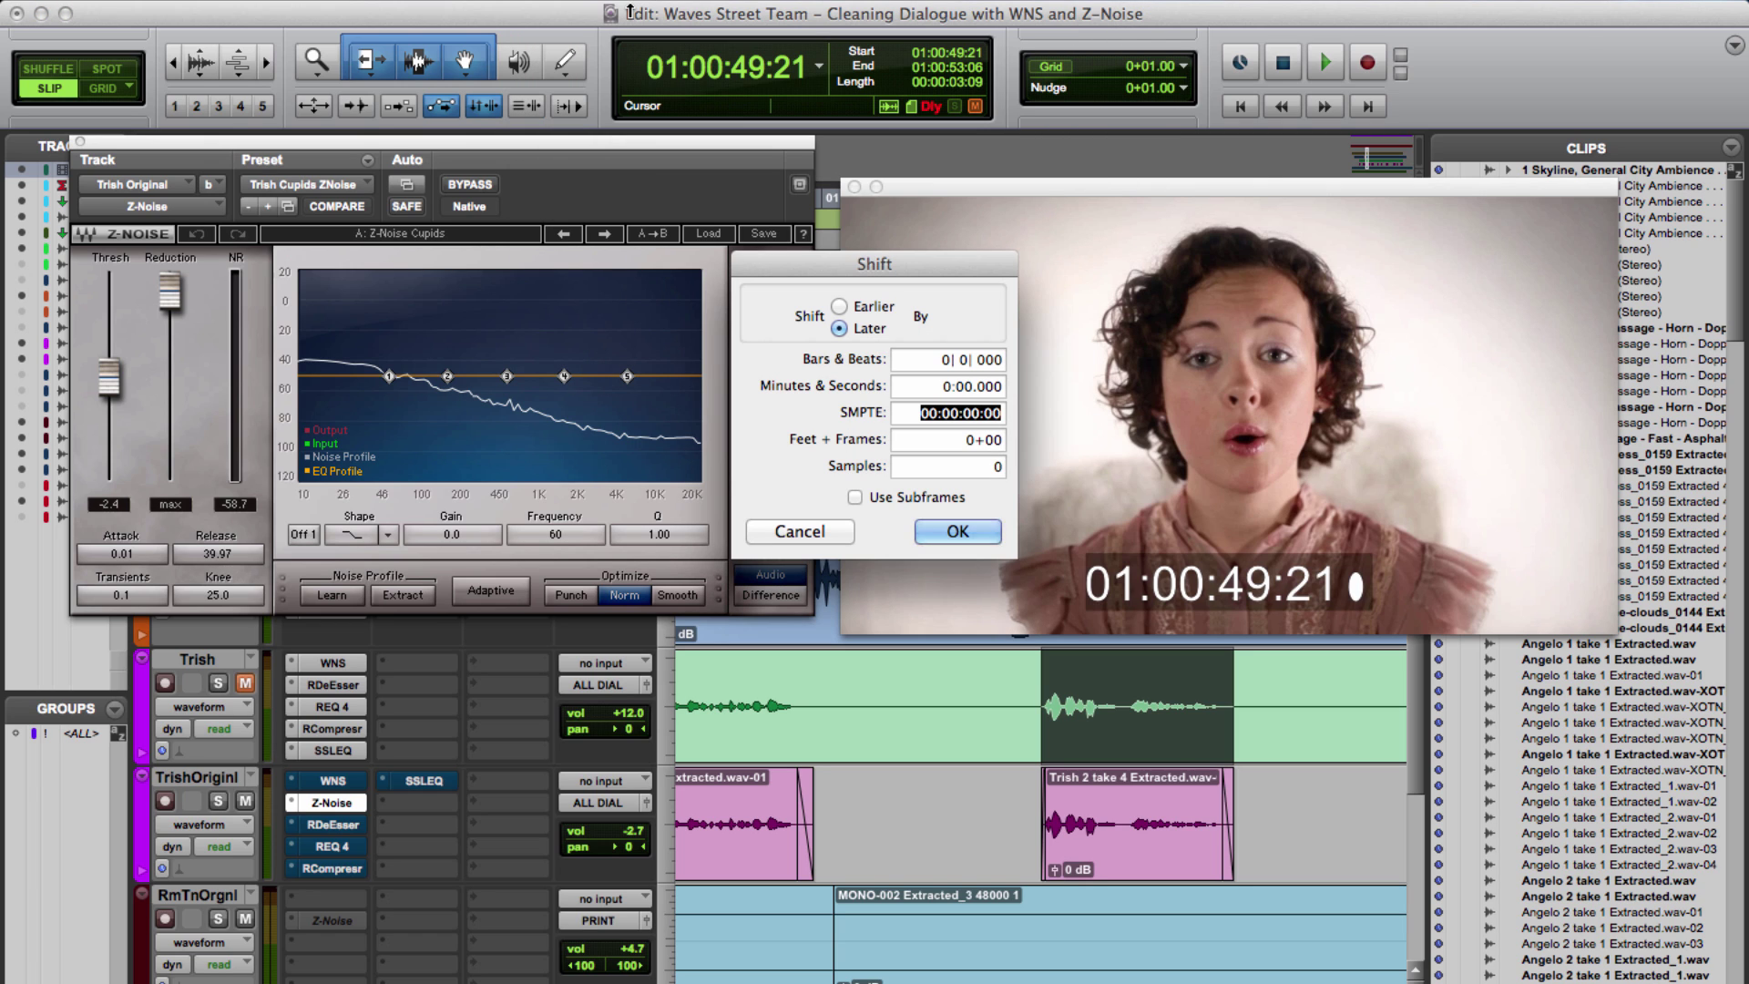
{"action": "left_click", "coordinate": [839, 307]}
{"action": "left_click", "coordinate": [995, 468]}
{"action": "type", "text": "350"}
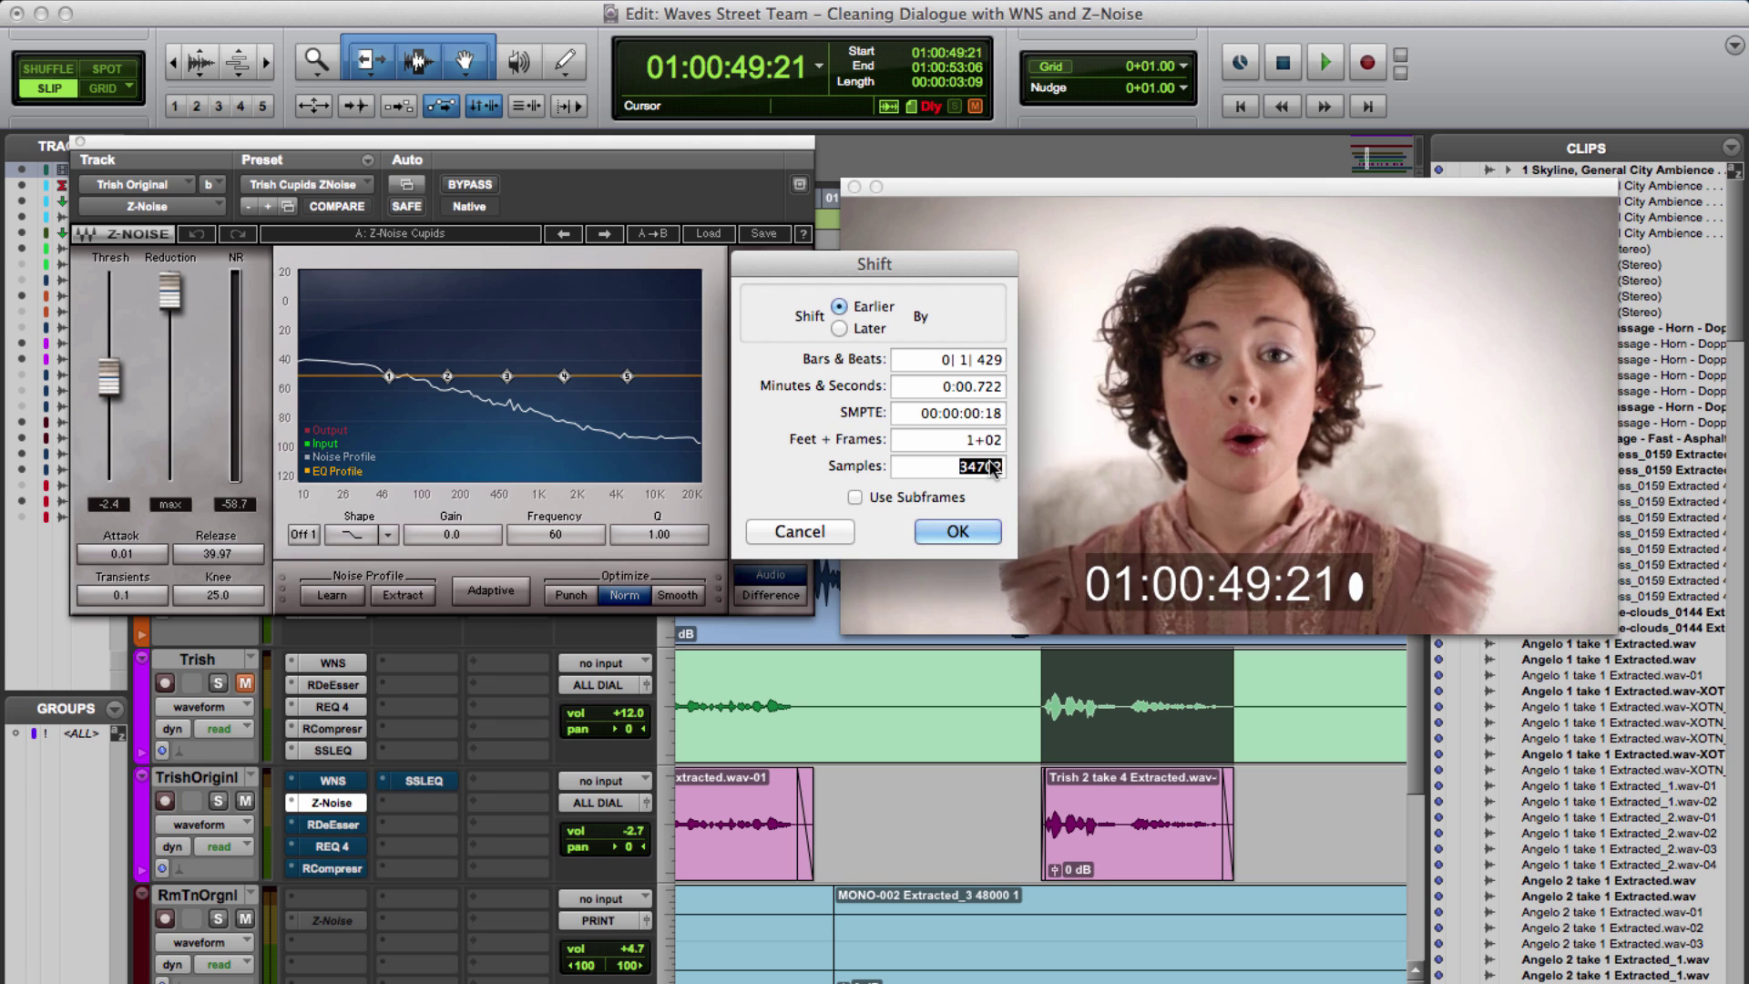
{"action": "key", "text": "Return"}
Step: Review the Playback Engine settings and close them with OK
{"action": "left_click", "coordinate": [745, 3]}
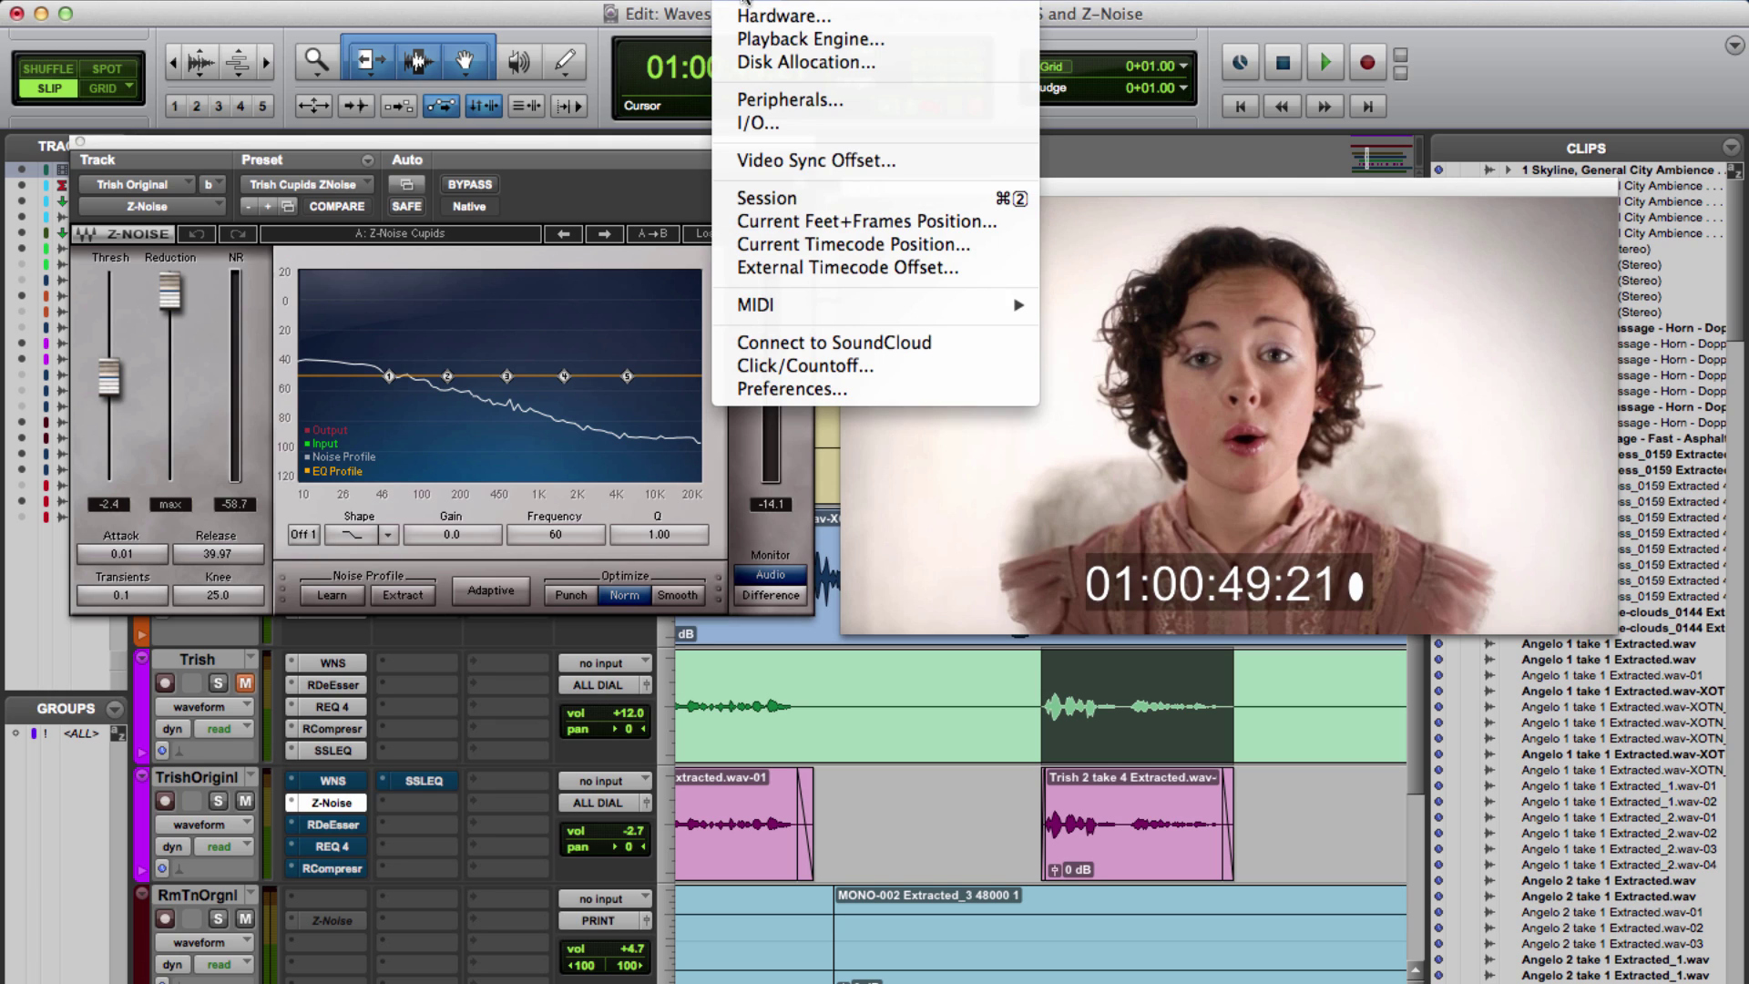
{"action": "left_click", "coordinate": [780, 39]}
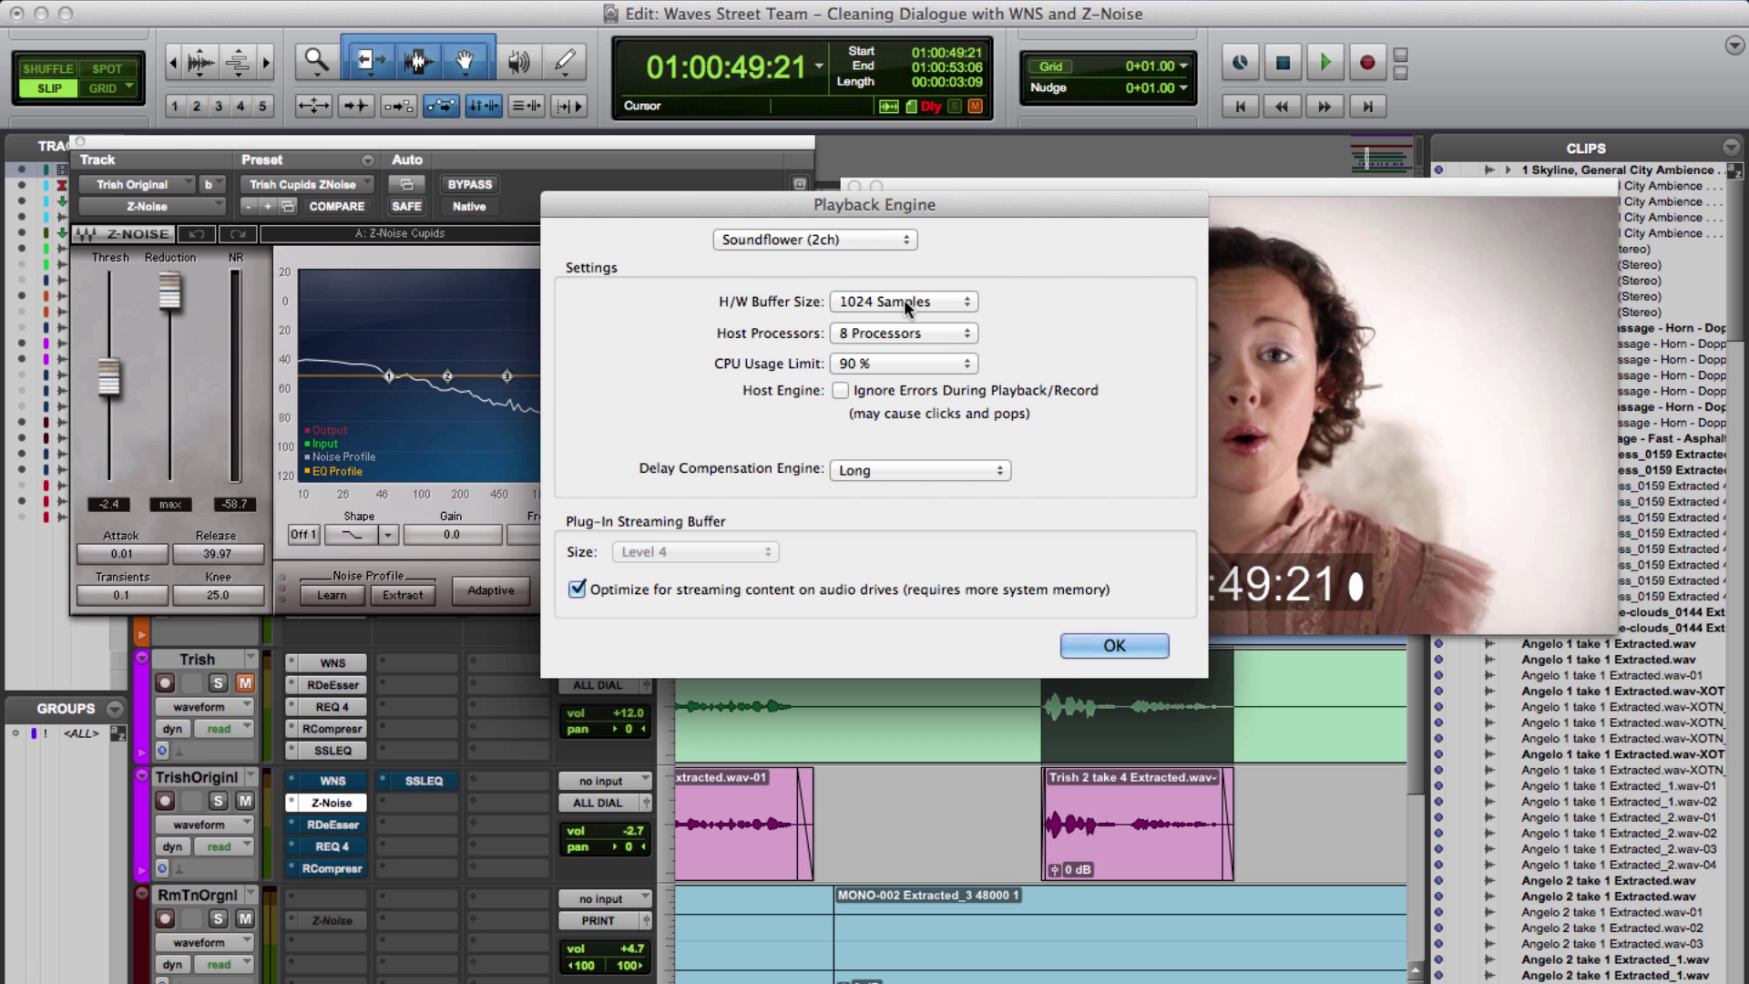
{"action": "left_click", "coordinate": [1098, 645]}
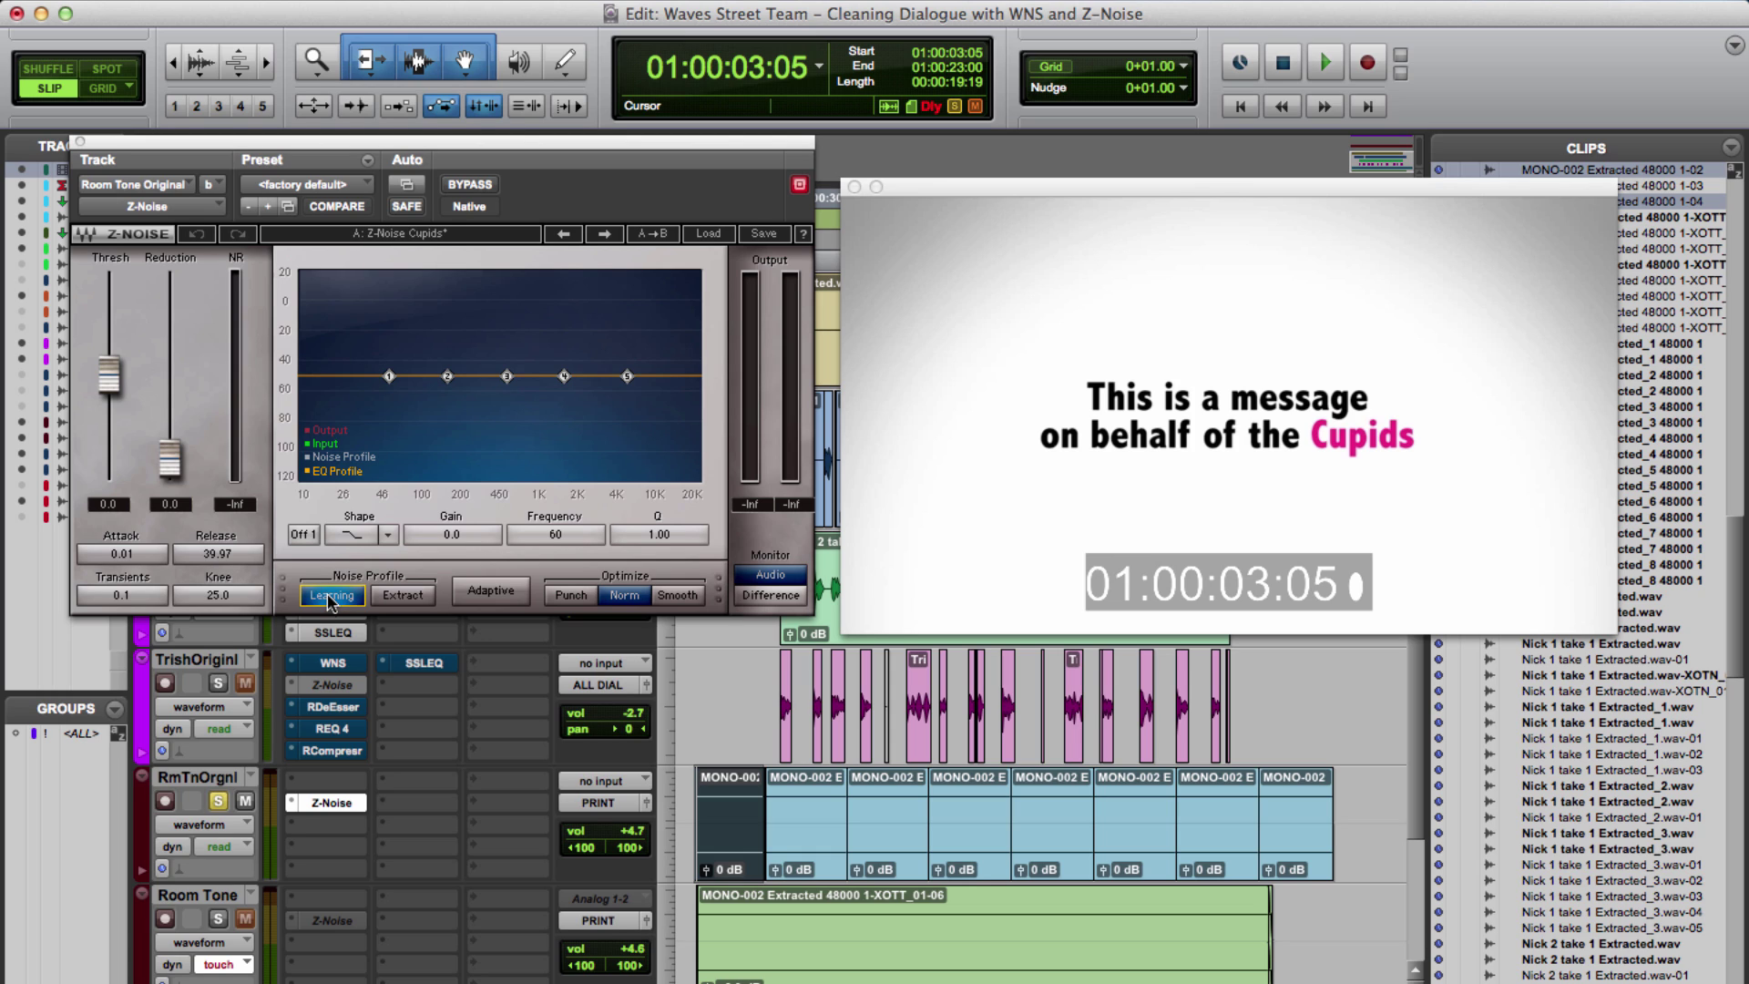
Step: Have Z-Noise learn the room tone's noise profile during playback, then stop
{"action": "key", "text": "space"}
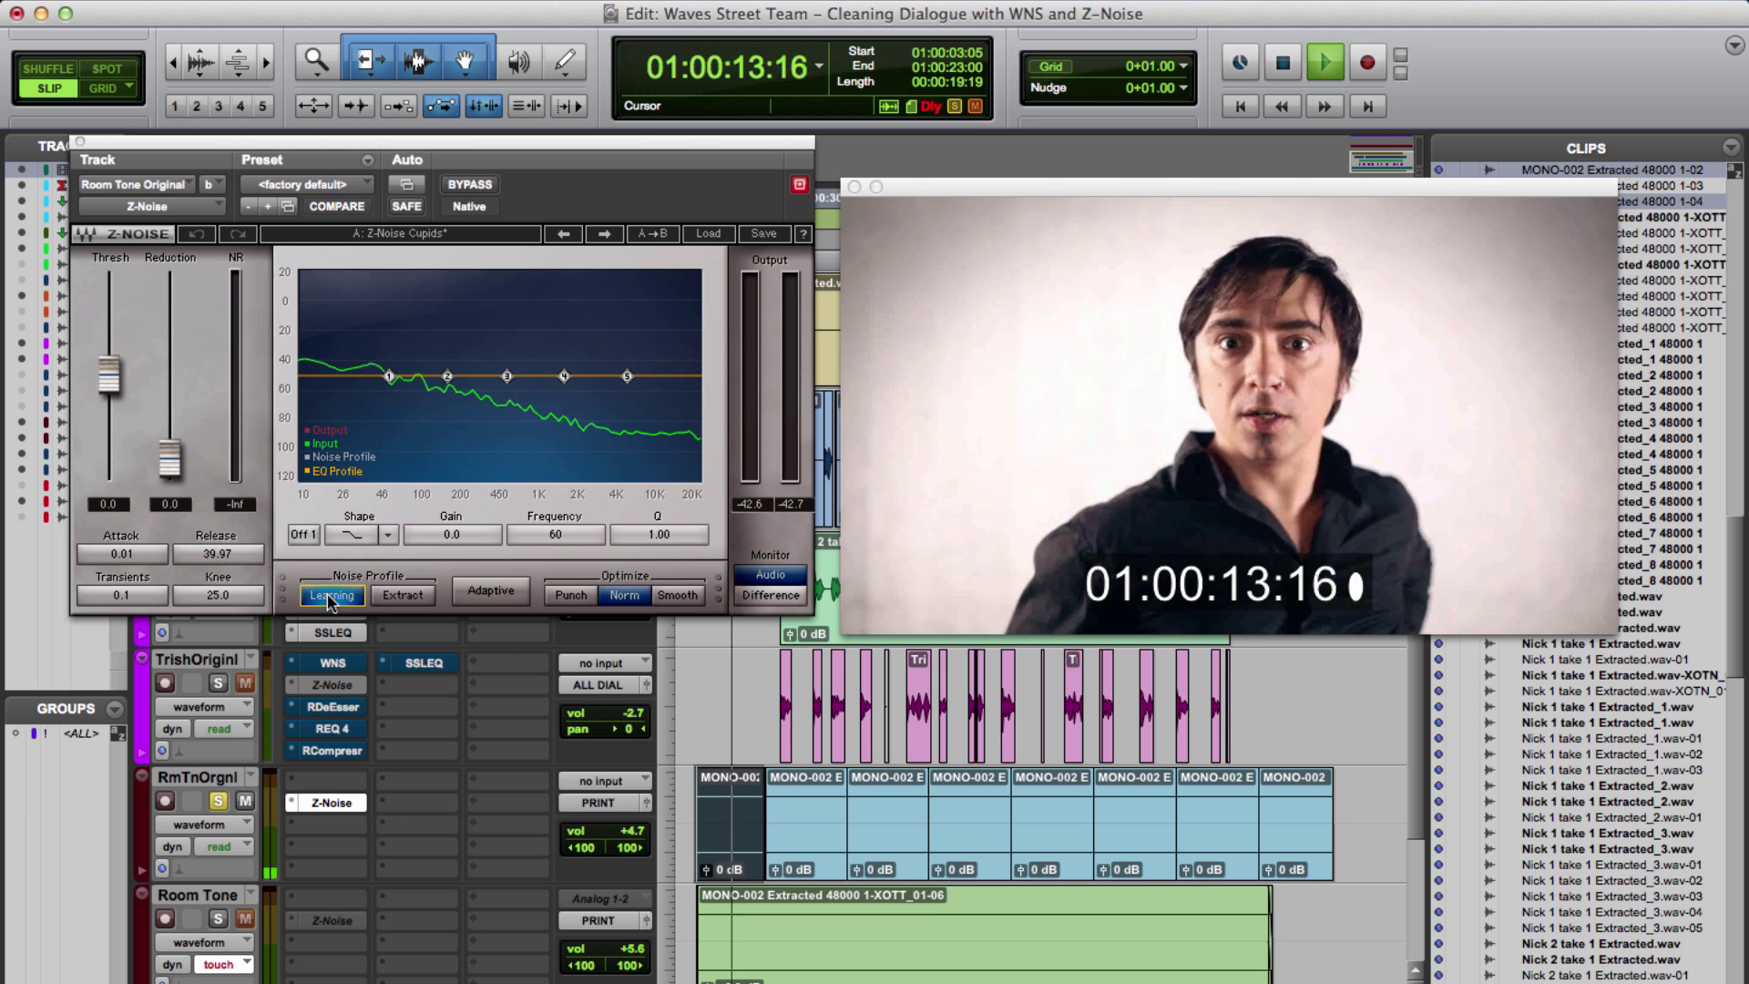
{"action": "left_click", "coordinate": [329, 596]}
{"action": "key", "text": "space"}
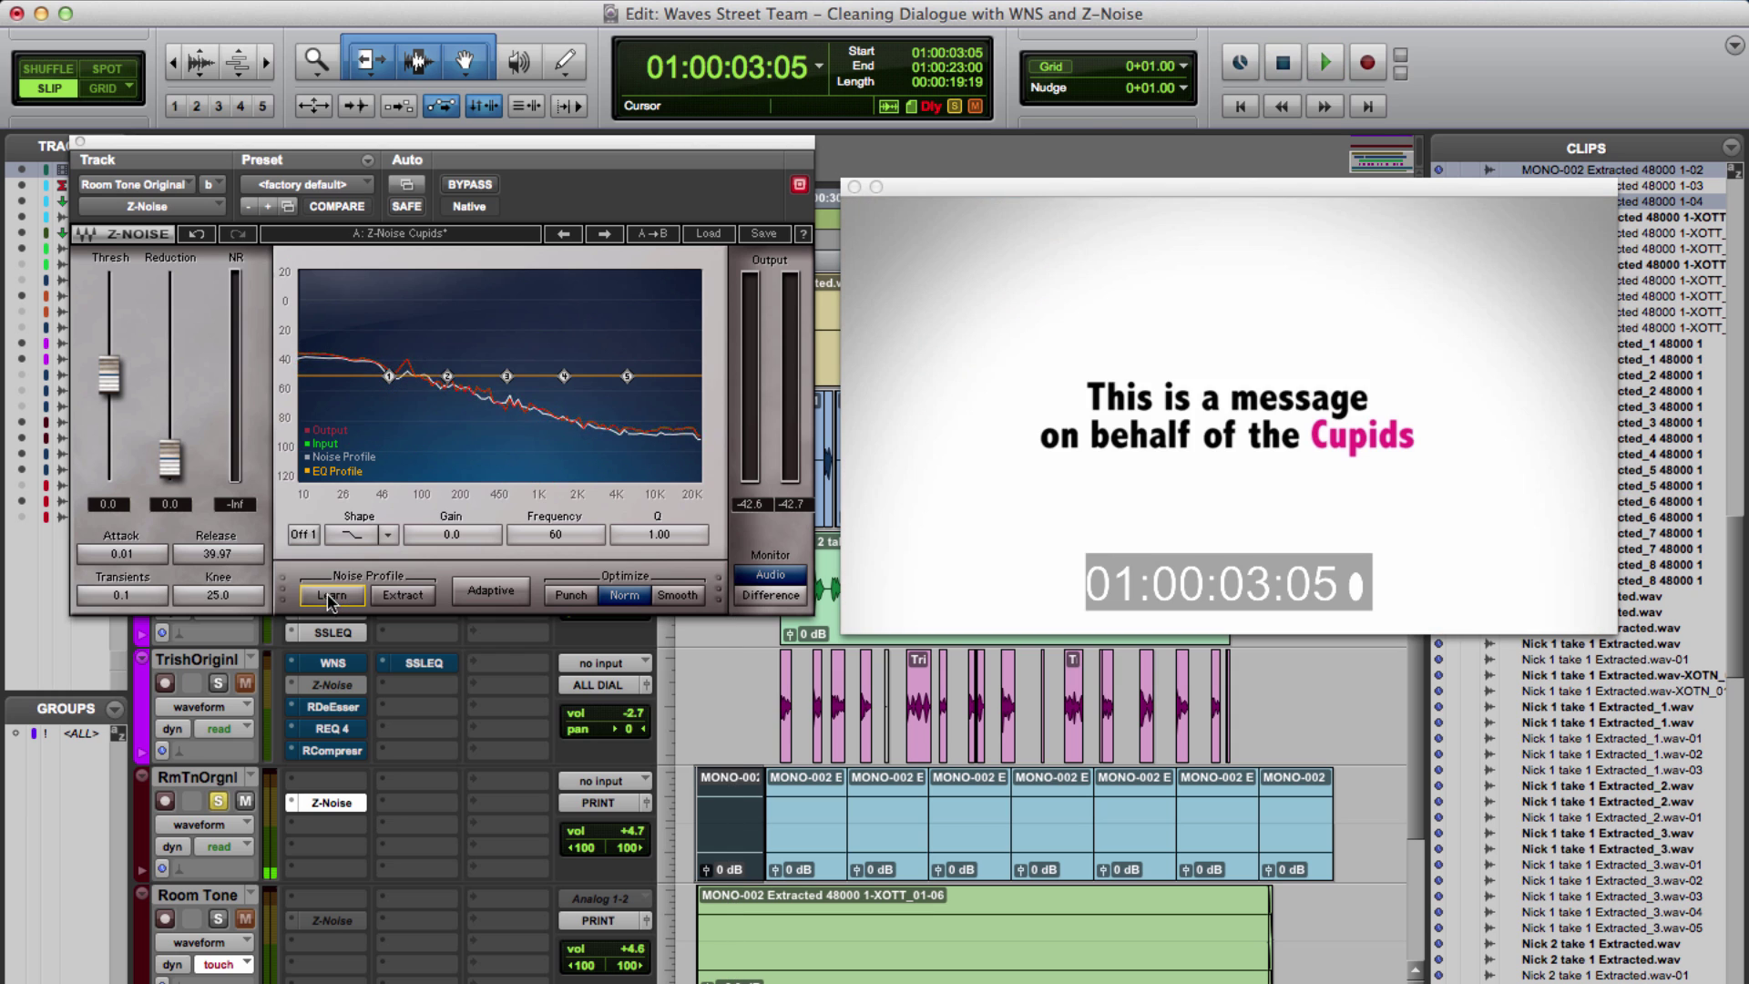
Step: Save the learned settings as a new preset file, Z-Noise Cupids
{"action": "left_click", "coordinate": [764, 233]}
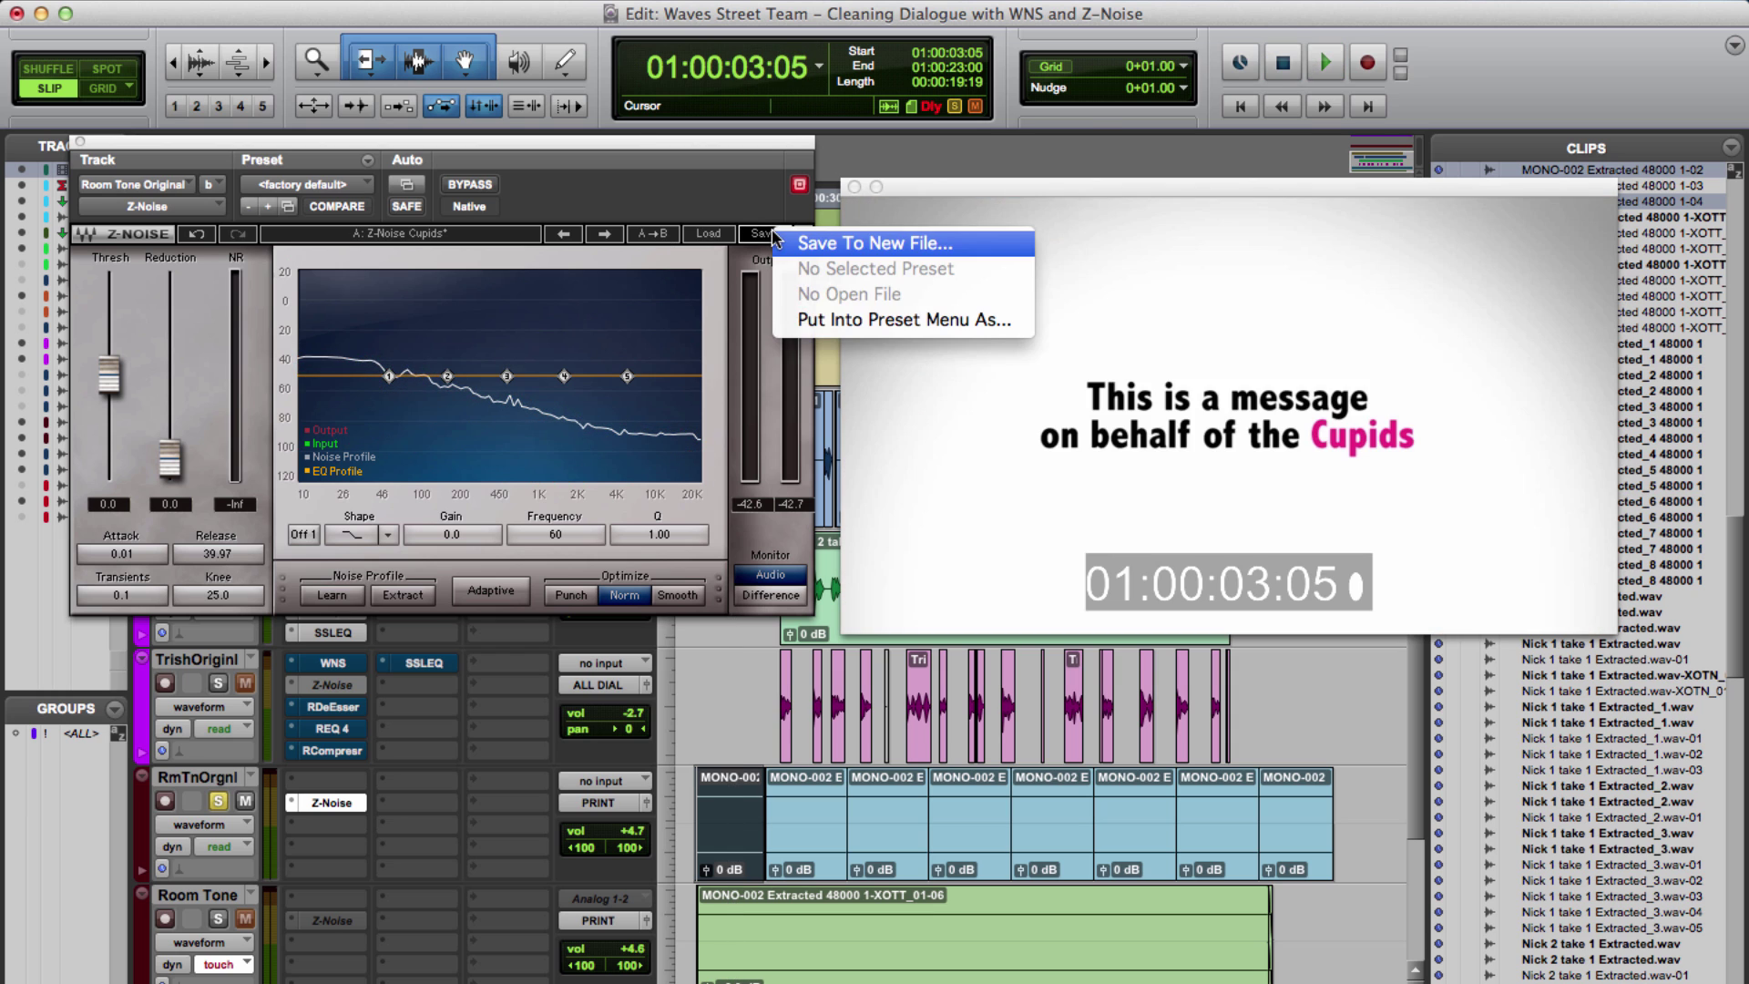
{"action": "left_click", "coordinate": [831, 244]}
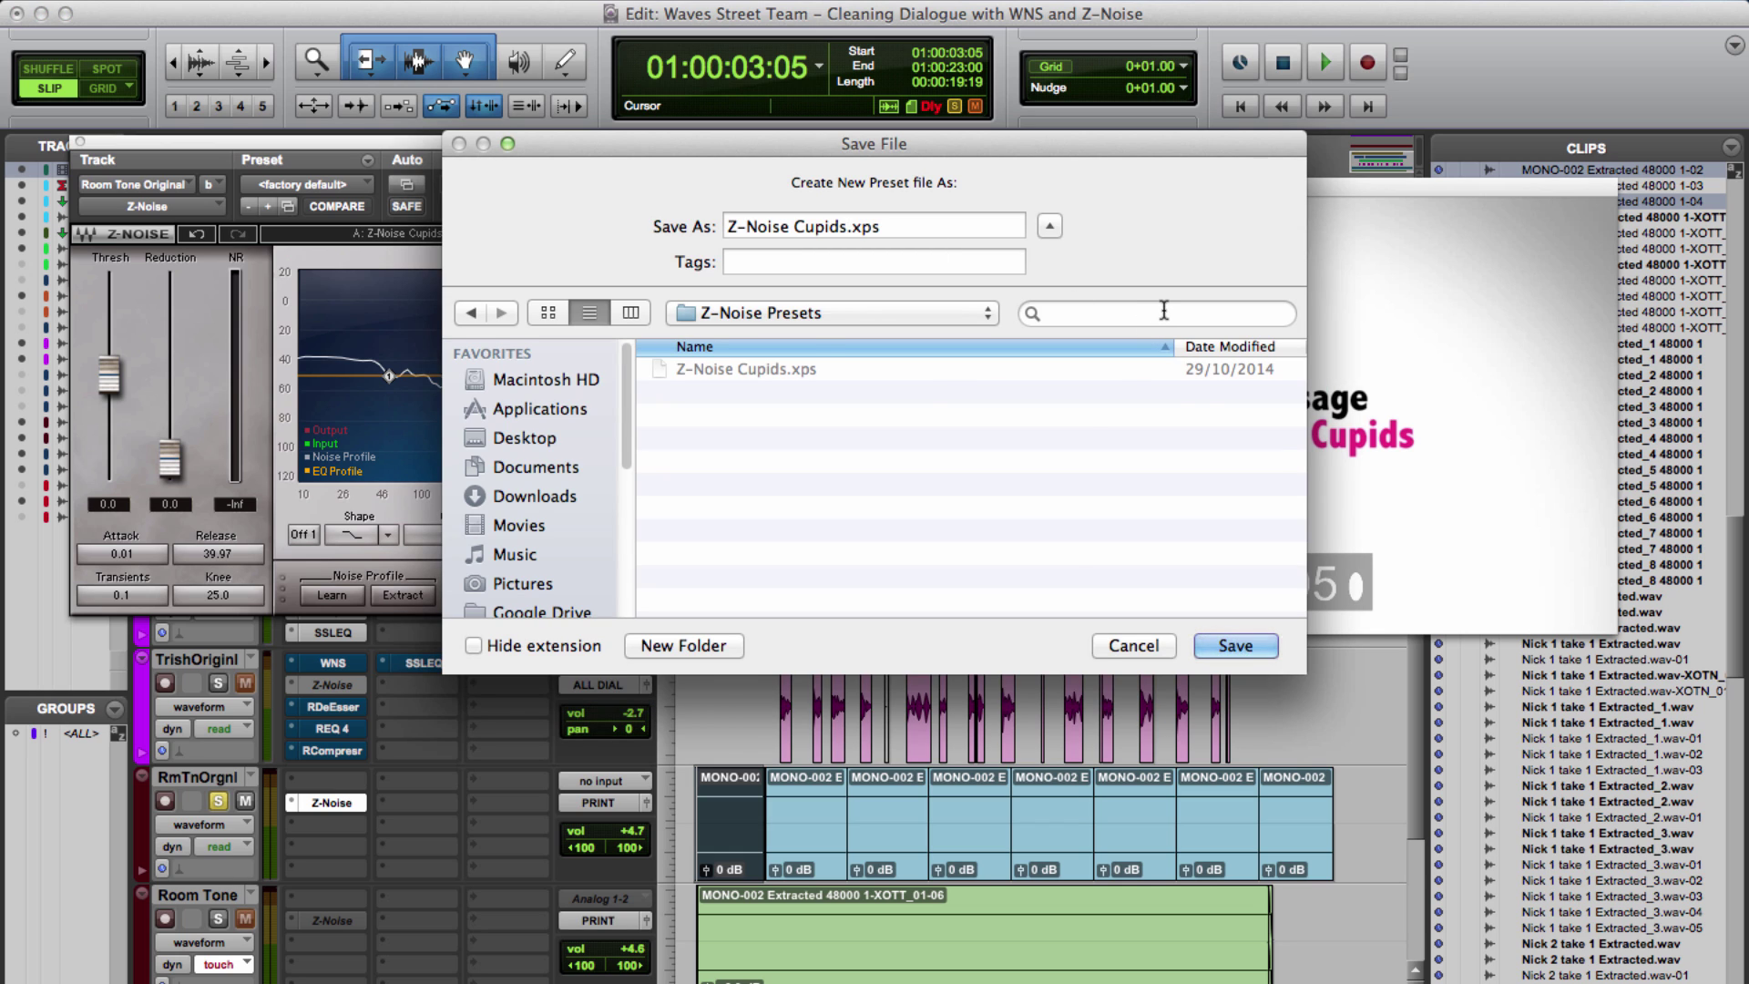
{"action": "key", "text": "Return"}
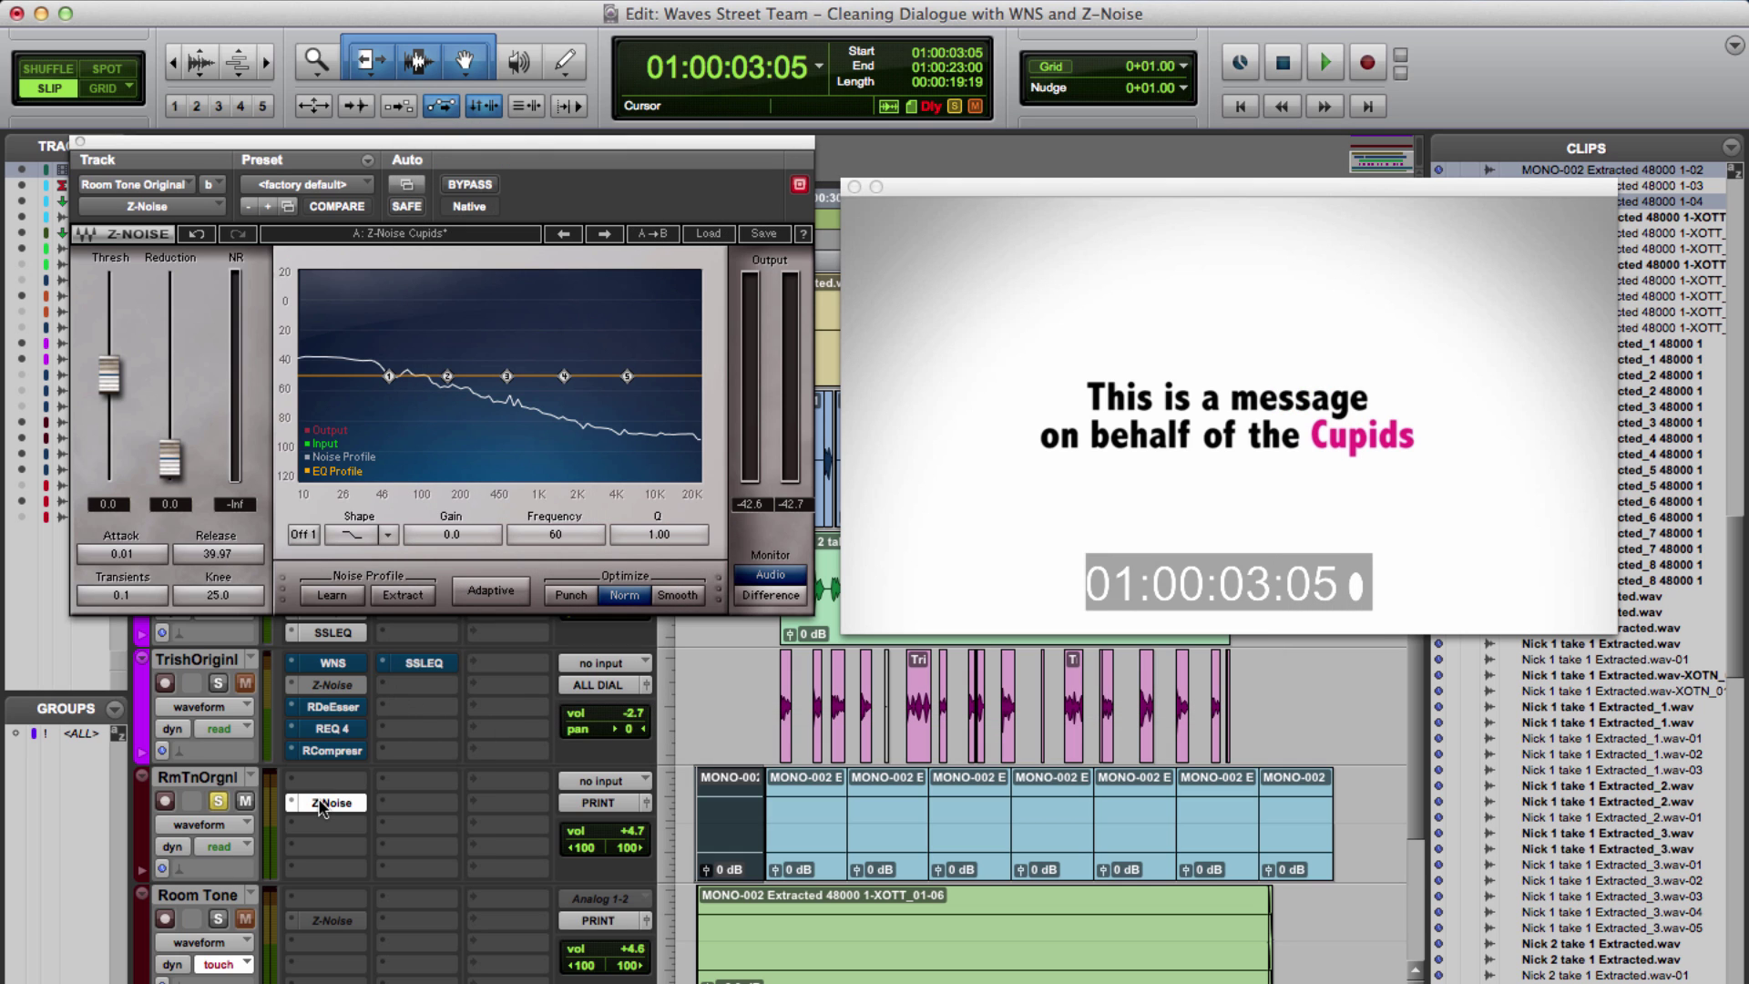
{"action": "right_click", "coordinate": [321, 808]}
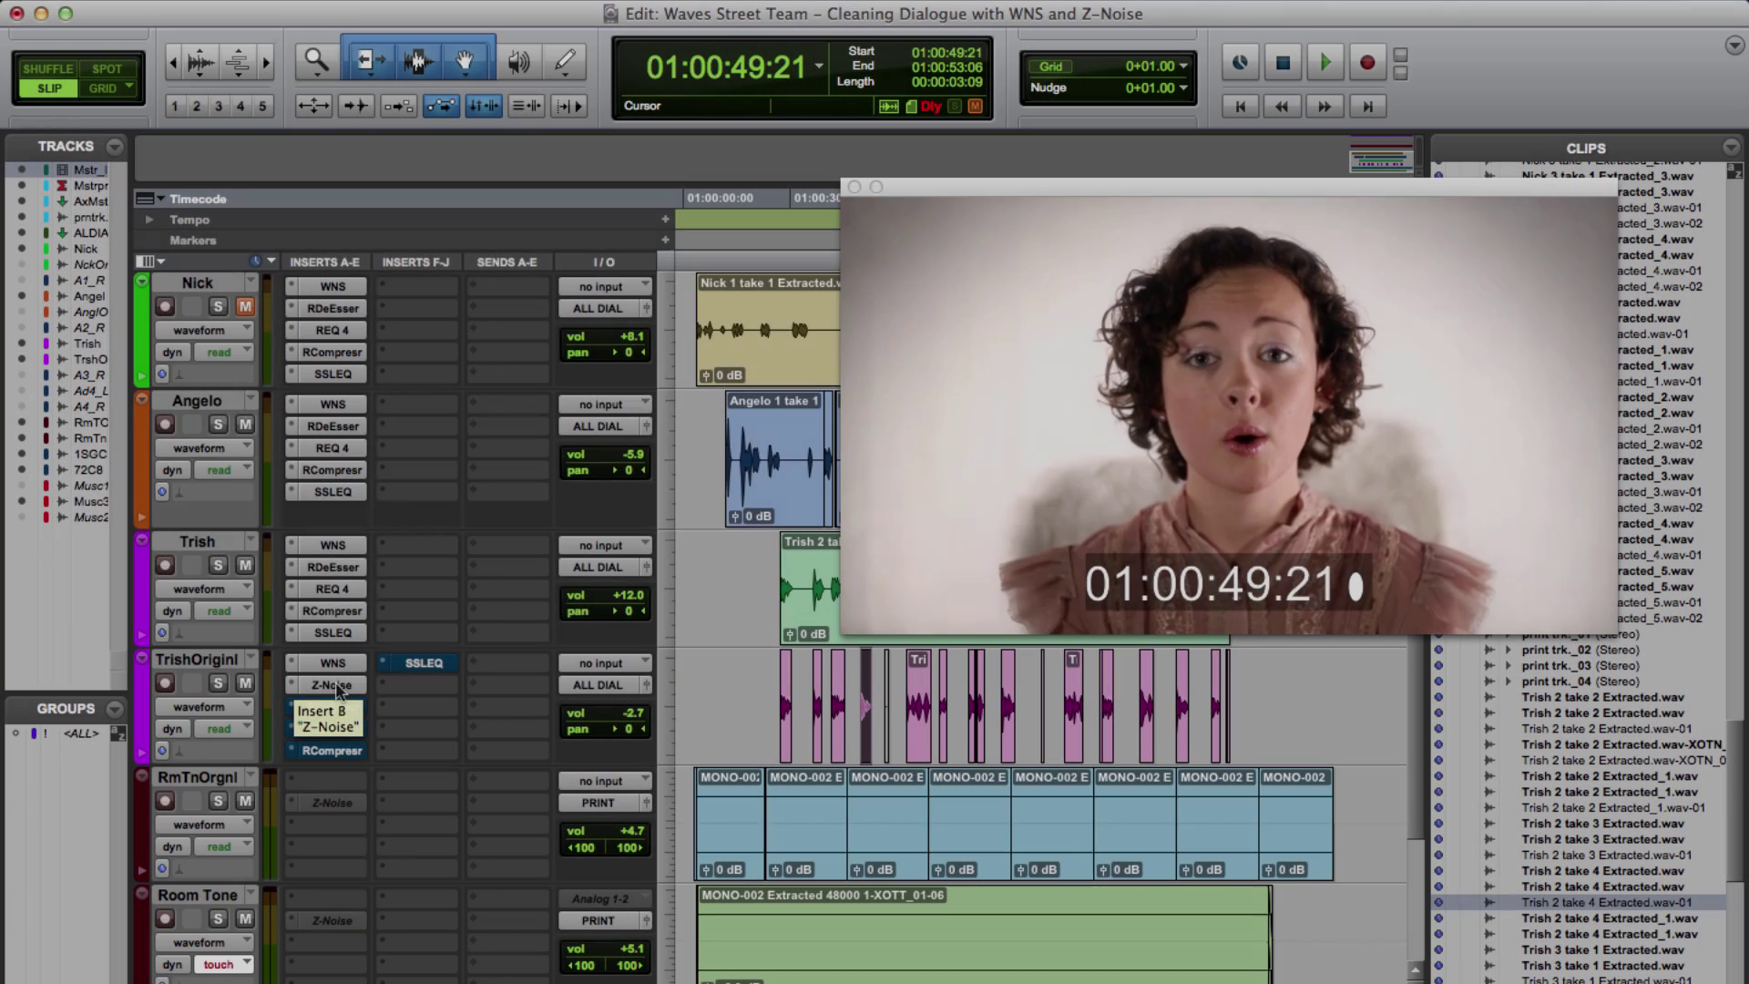
Step: Solo TrishOriginl, monitor only removed noise in its Z-Noise, and set the threshold to -0.2
{"action": "left_click", "coordinate": [332, 685]}
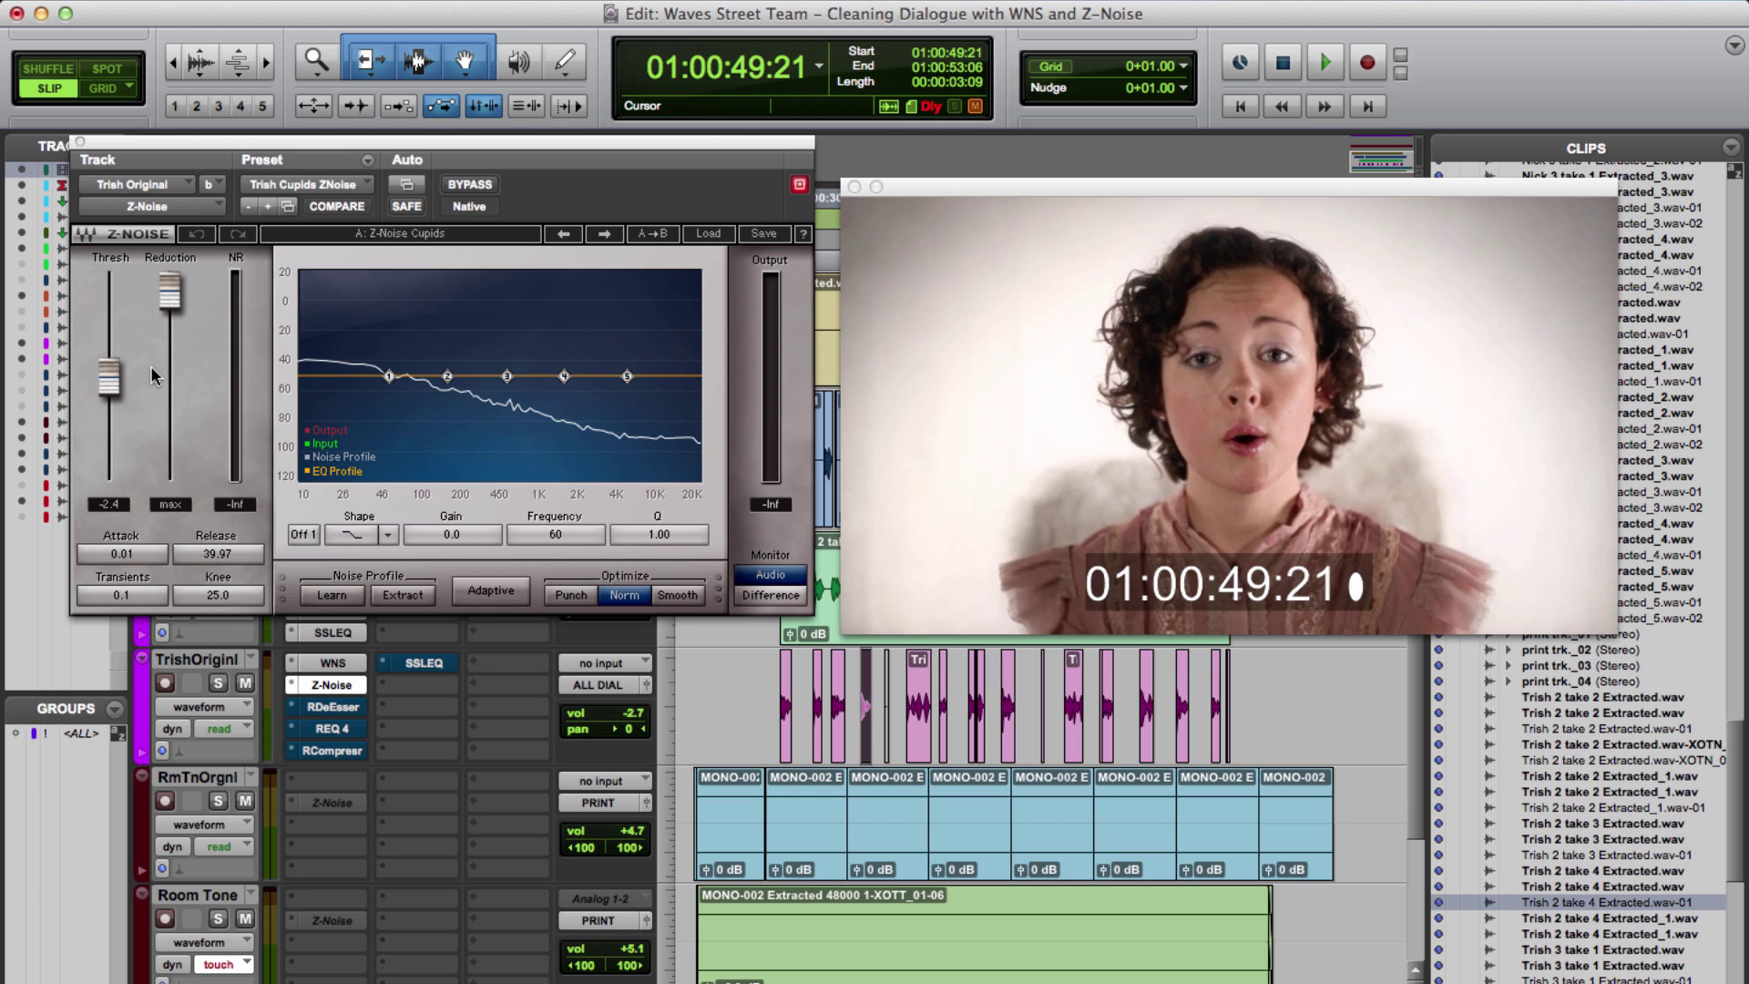
{"action": "left_click", "coordinate": [747, 596]}
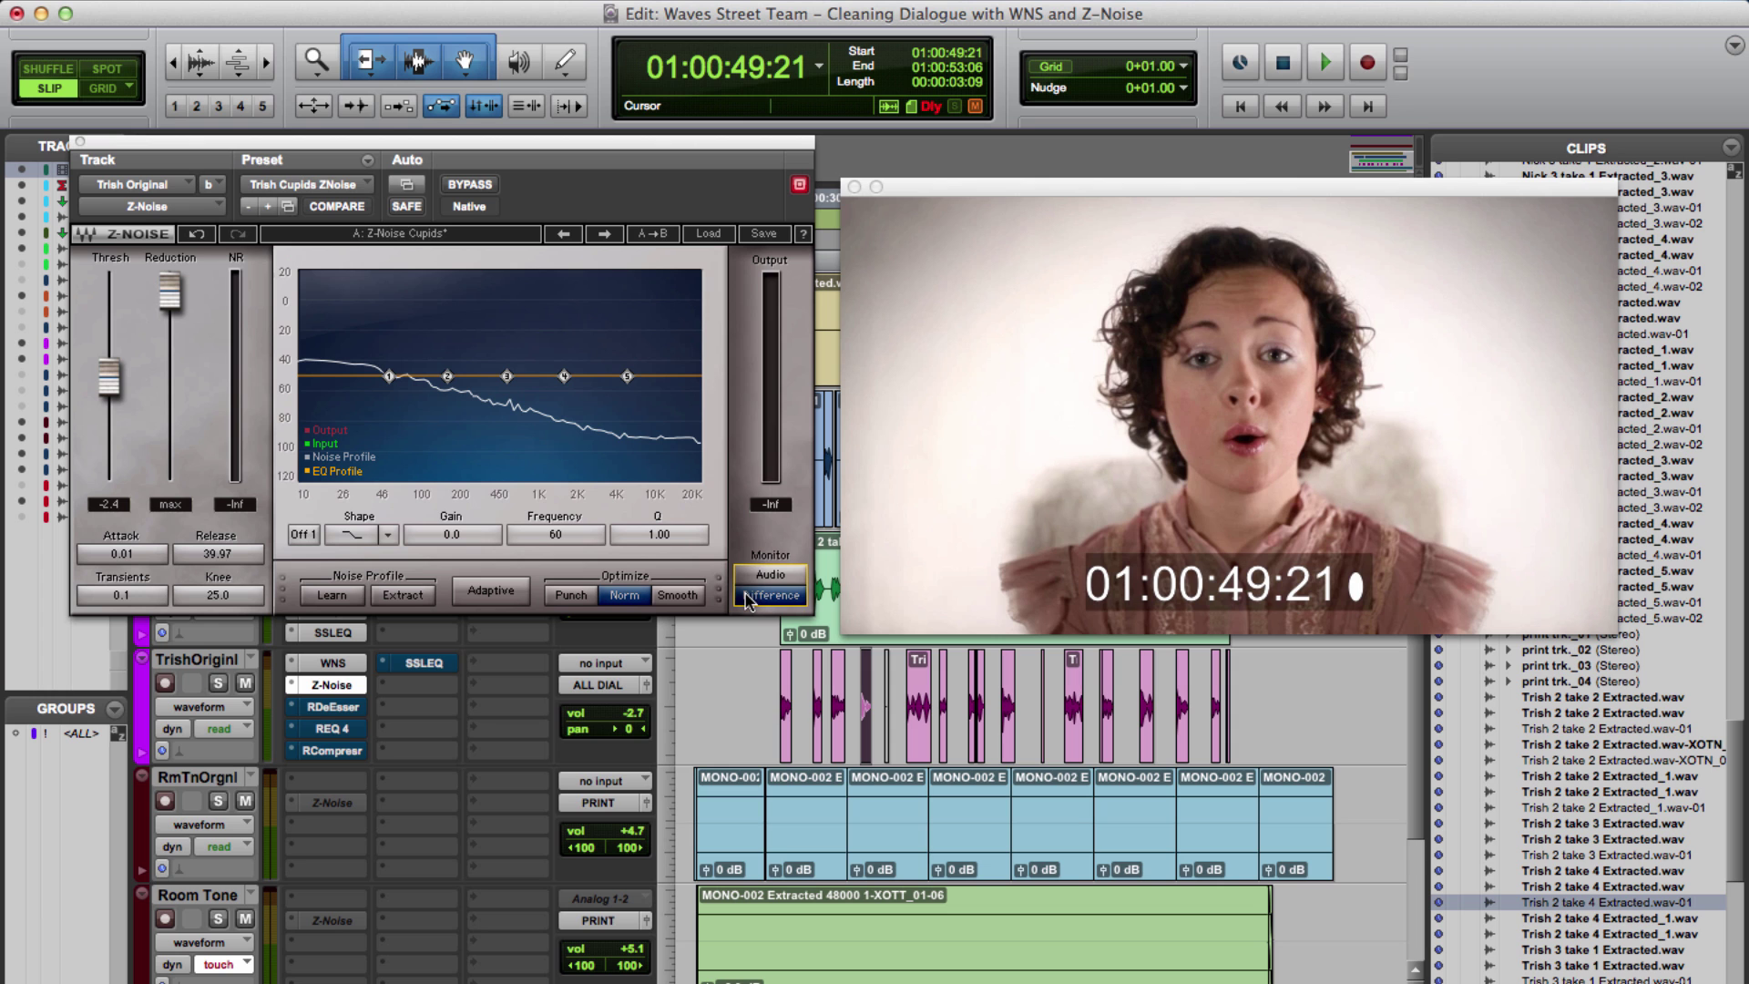
{"action": "left_click", "coordinate": [219, 683]}
{"action": "key", "text": "space"}
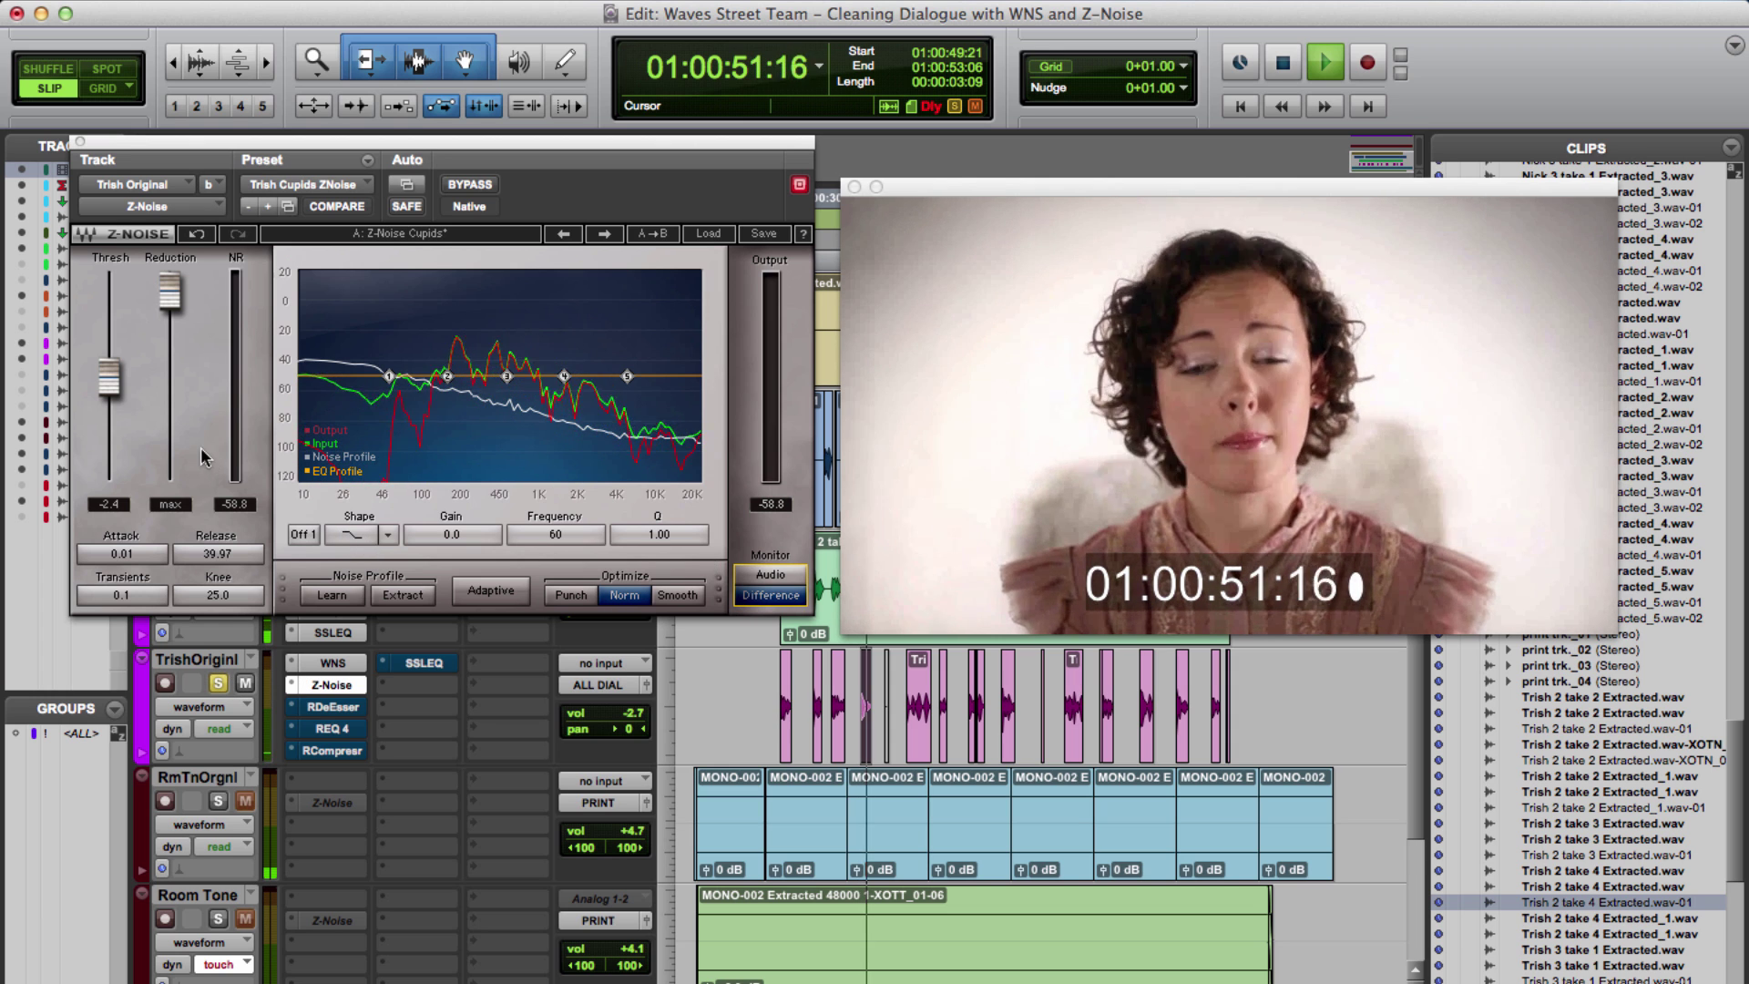
{"action": "left_click_drag", "start_coordinate": [108, 377], "coordinate": [109, 296]}
{"action": "key", "text": "space"}
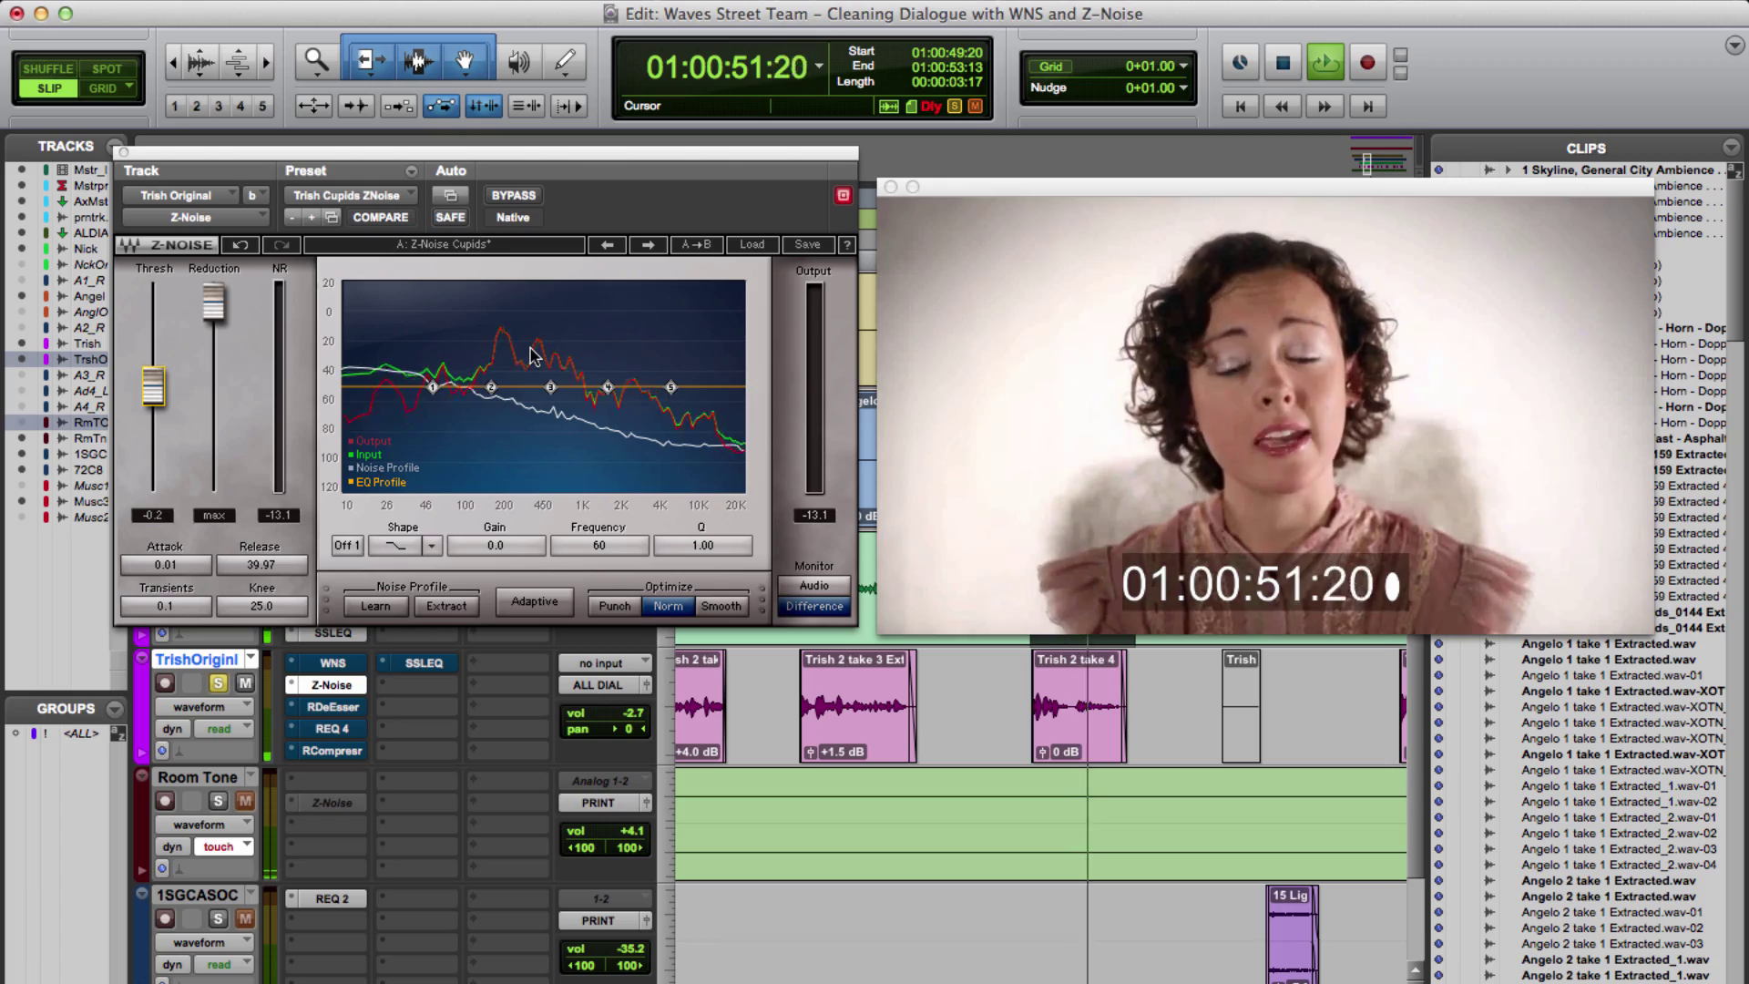
{"action": "key", "text": "space"}
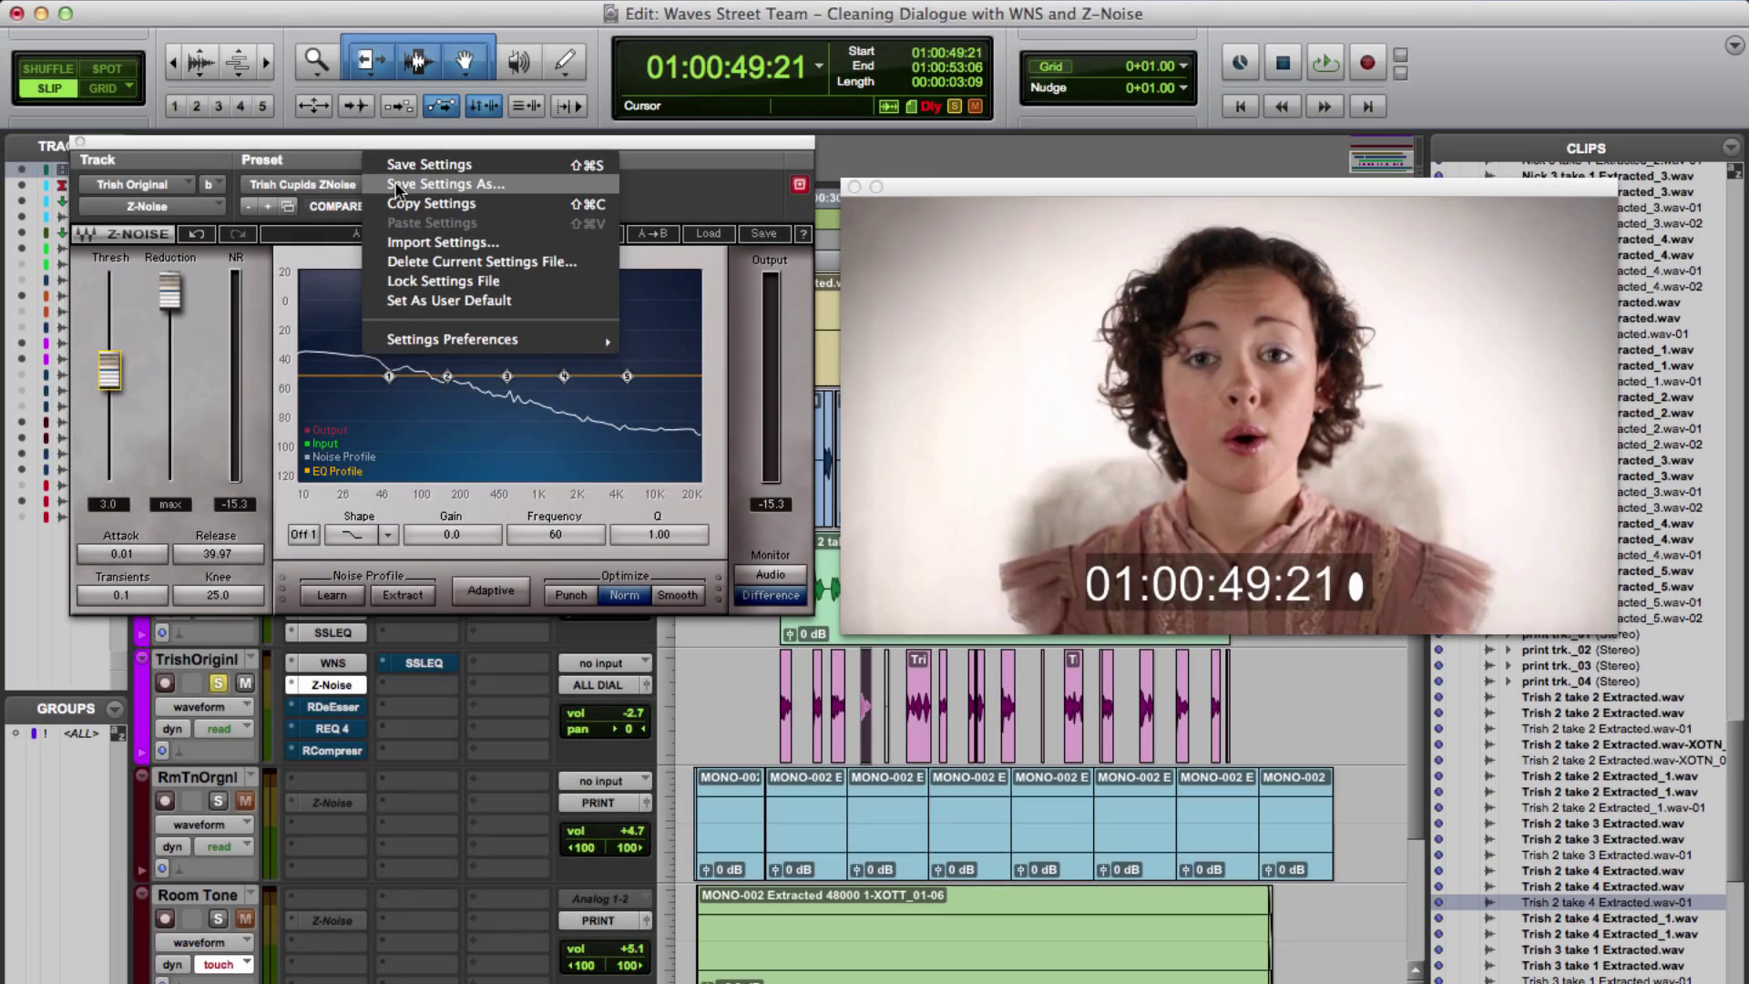
Step: Cancel the preset save dialog and switch Z-Noise monitoring to Audio
{"action": "left_click", "coordinate": [429, 184]}
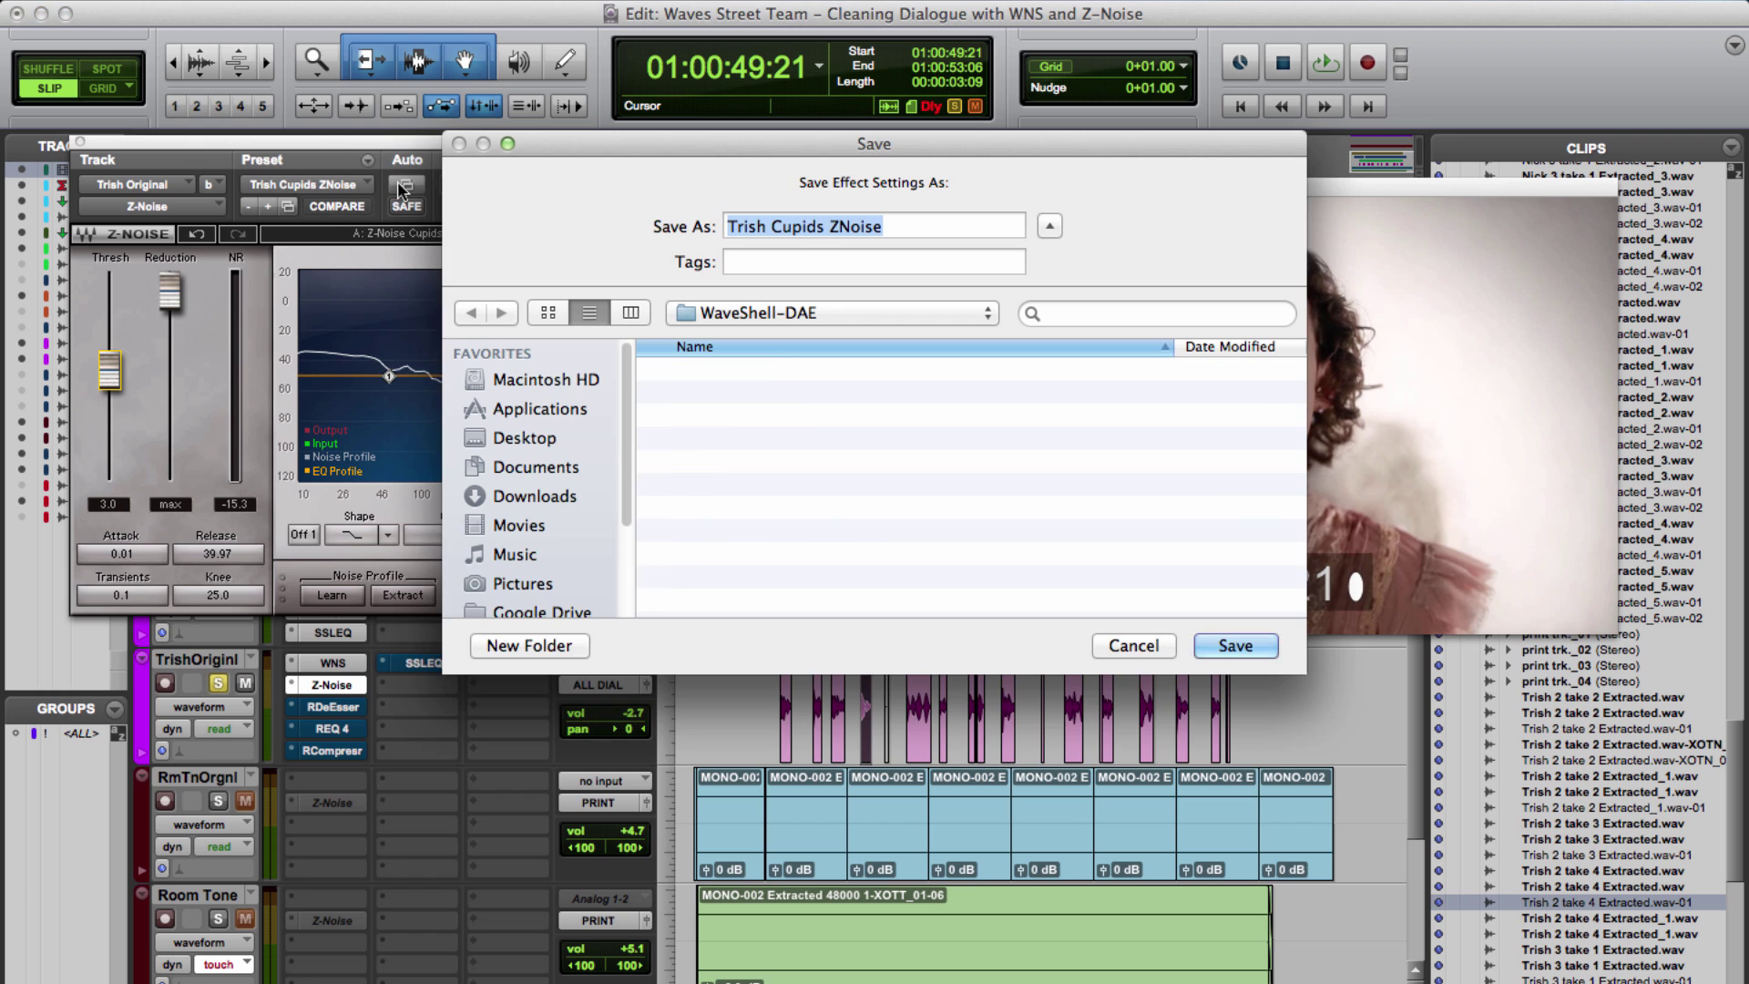
{"action": "left_click", "coordinate": [1132, 642]}
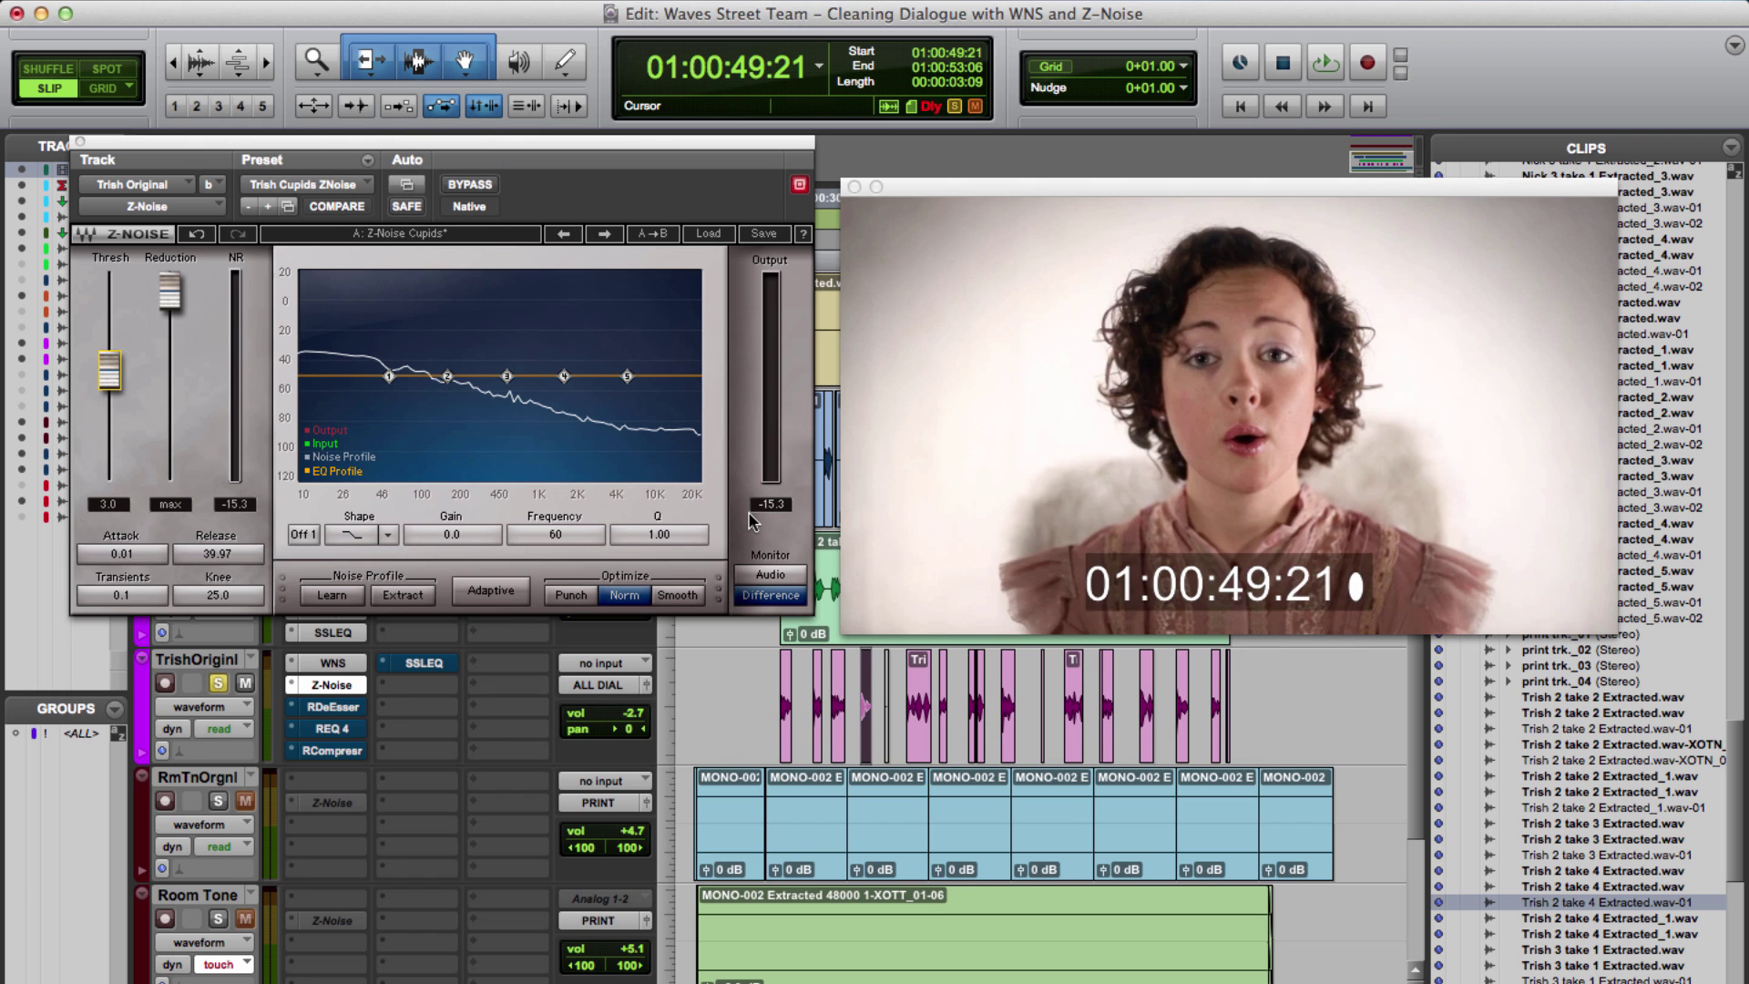
{"action": "left_click", "coordinate": [803, 575]}
Step: Play the dialogue comparing Z-Noise bypassed and active, then stop
{"action": "key", "text": "space"}
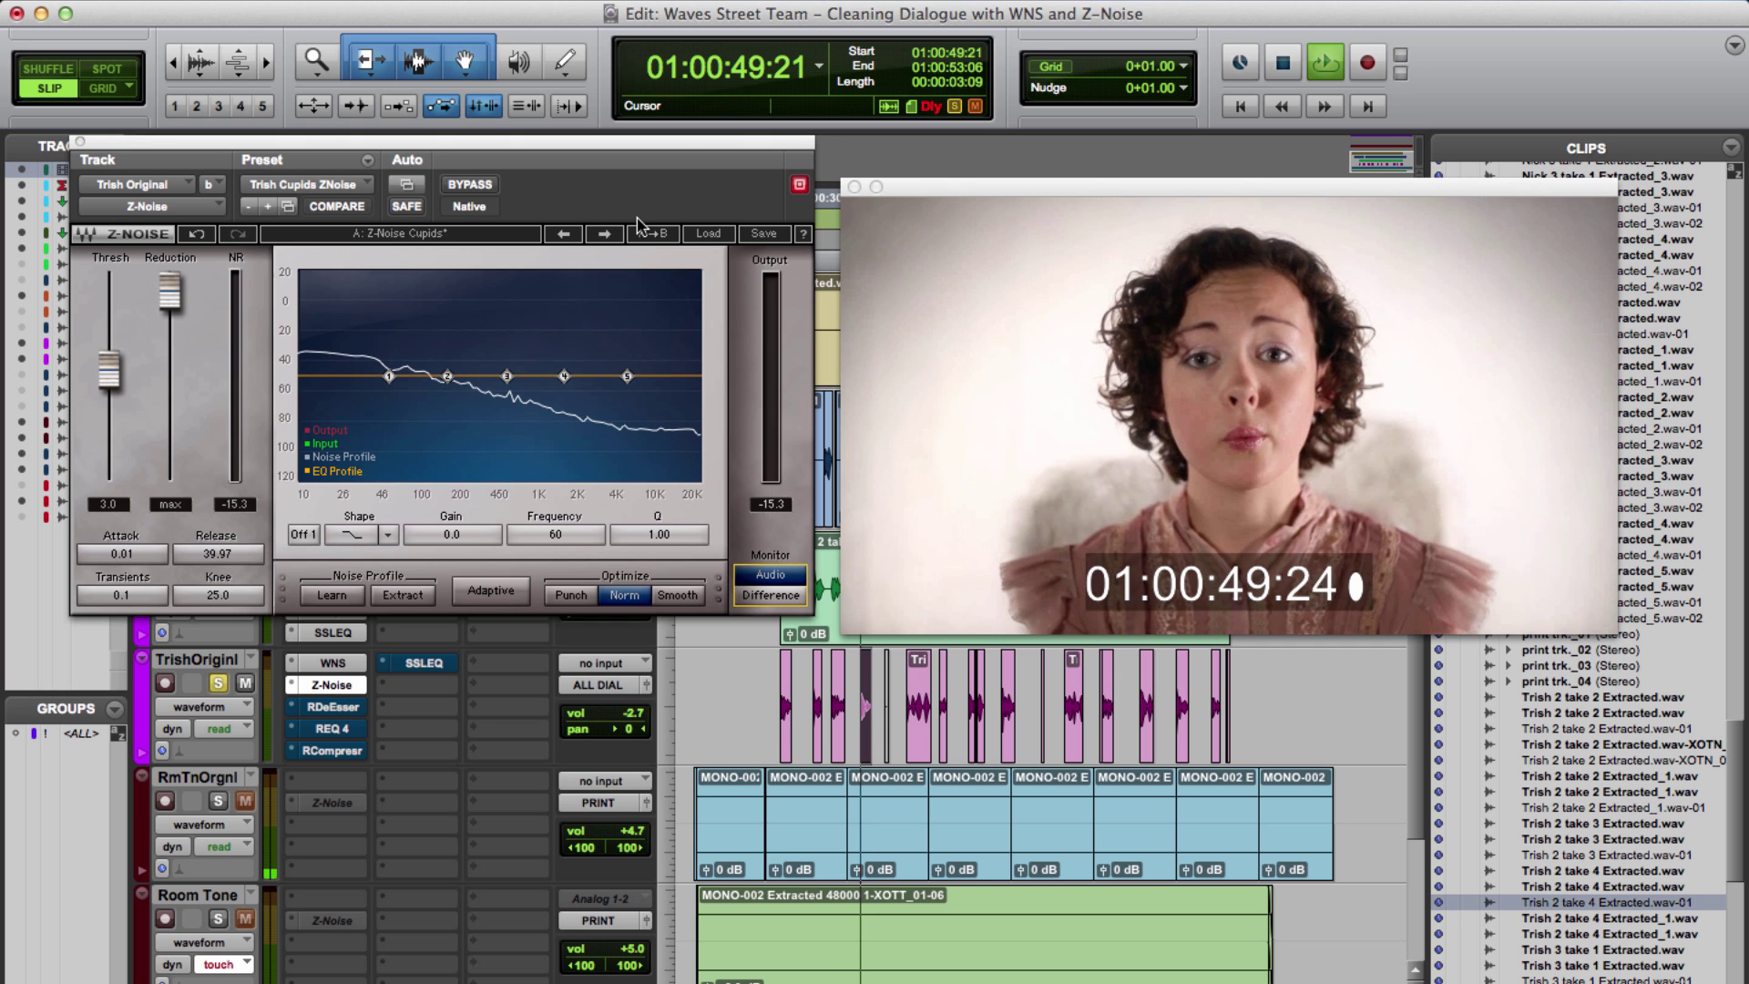
{"action": "left_click", "coordinate": [488, 188]}
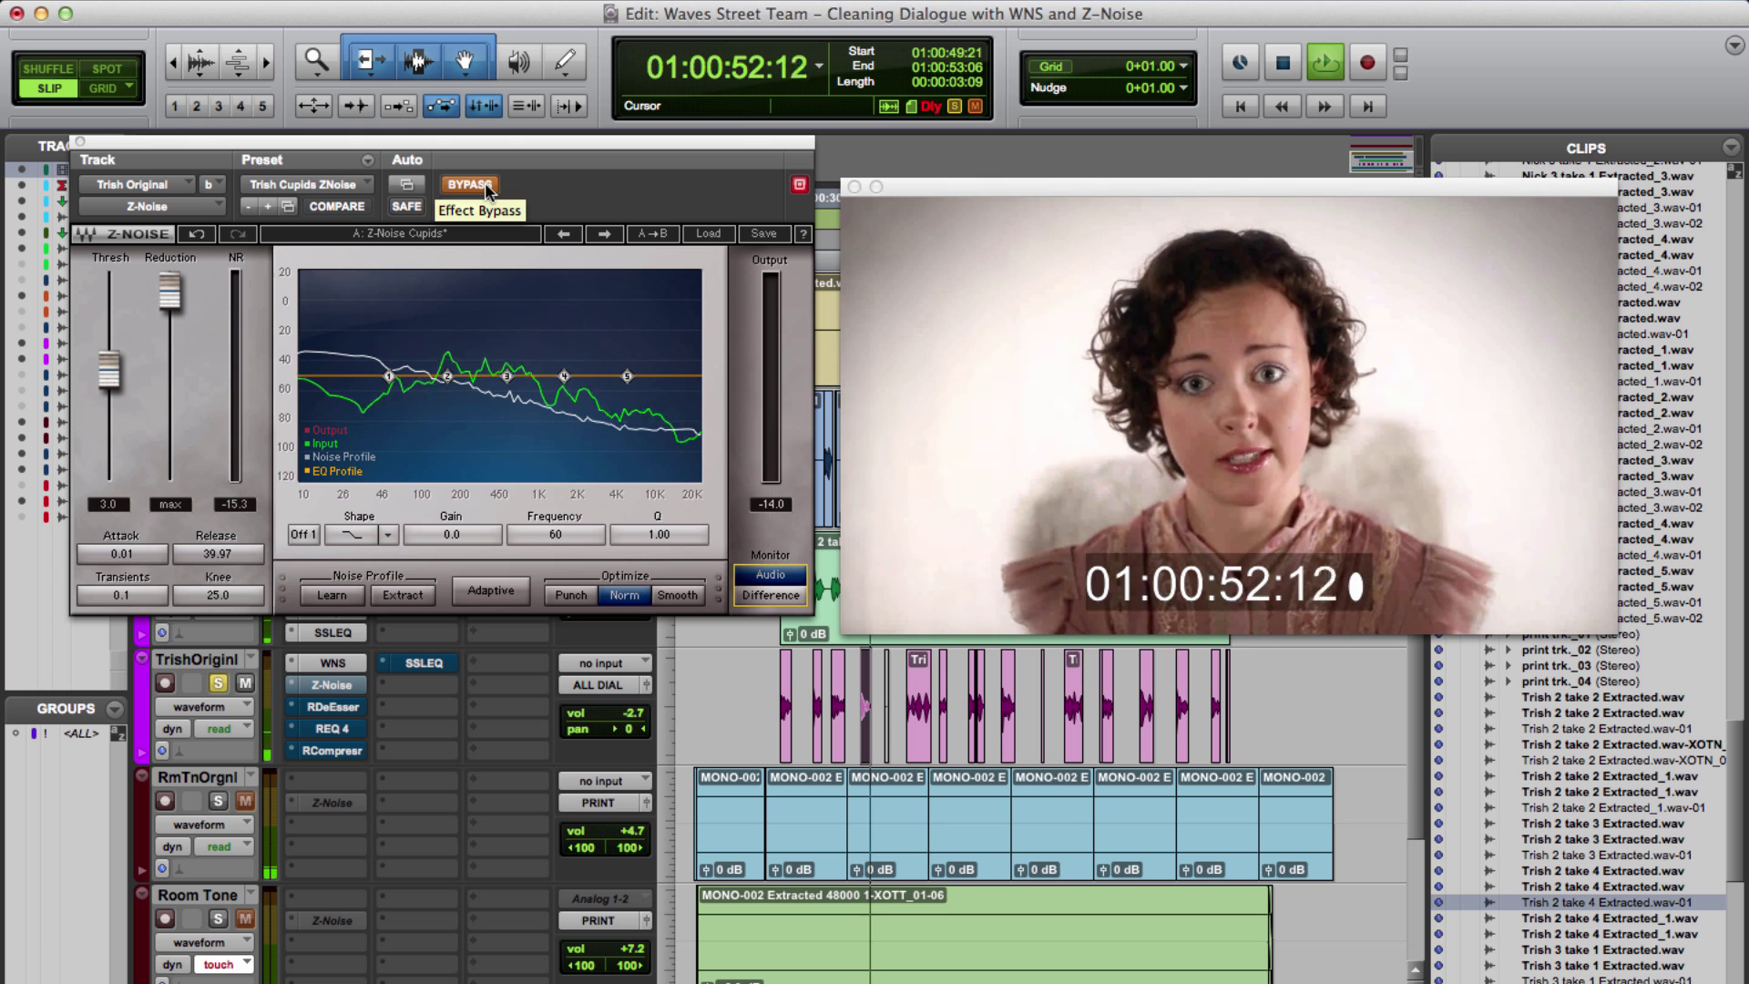
{"action": "left_click", "coordinate": [488, 188]}
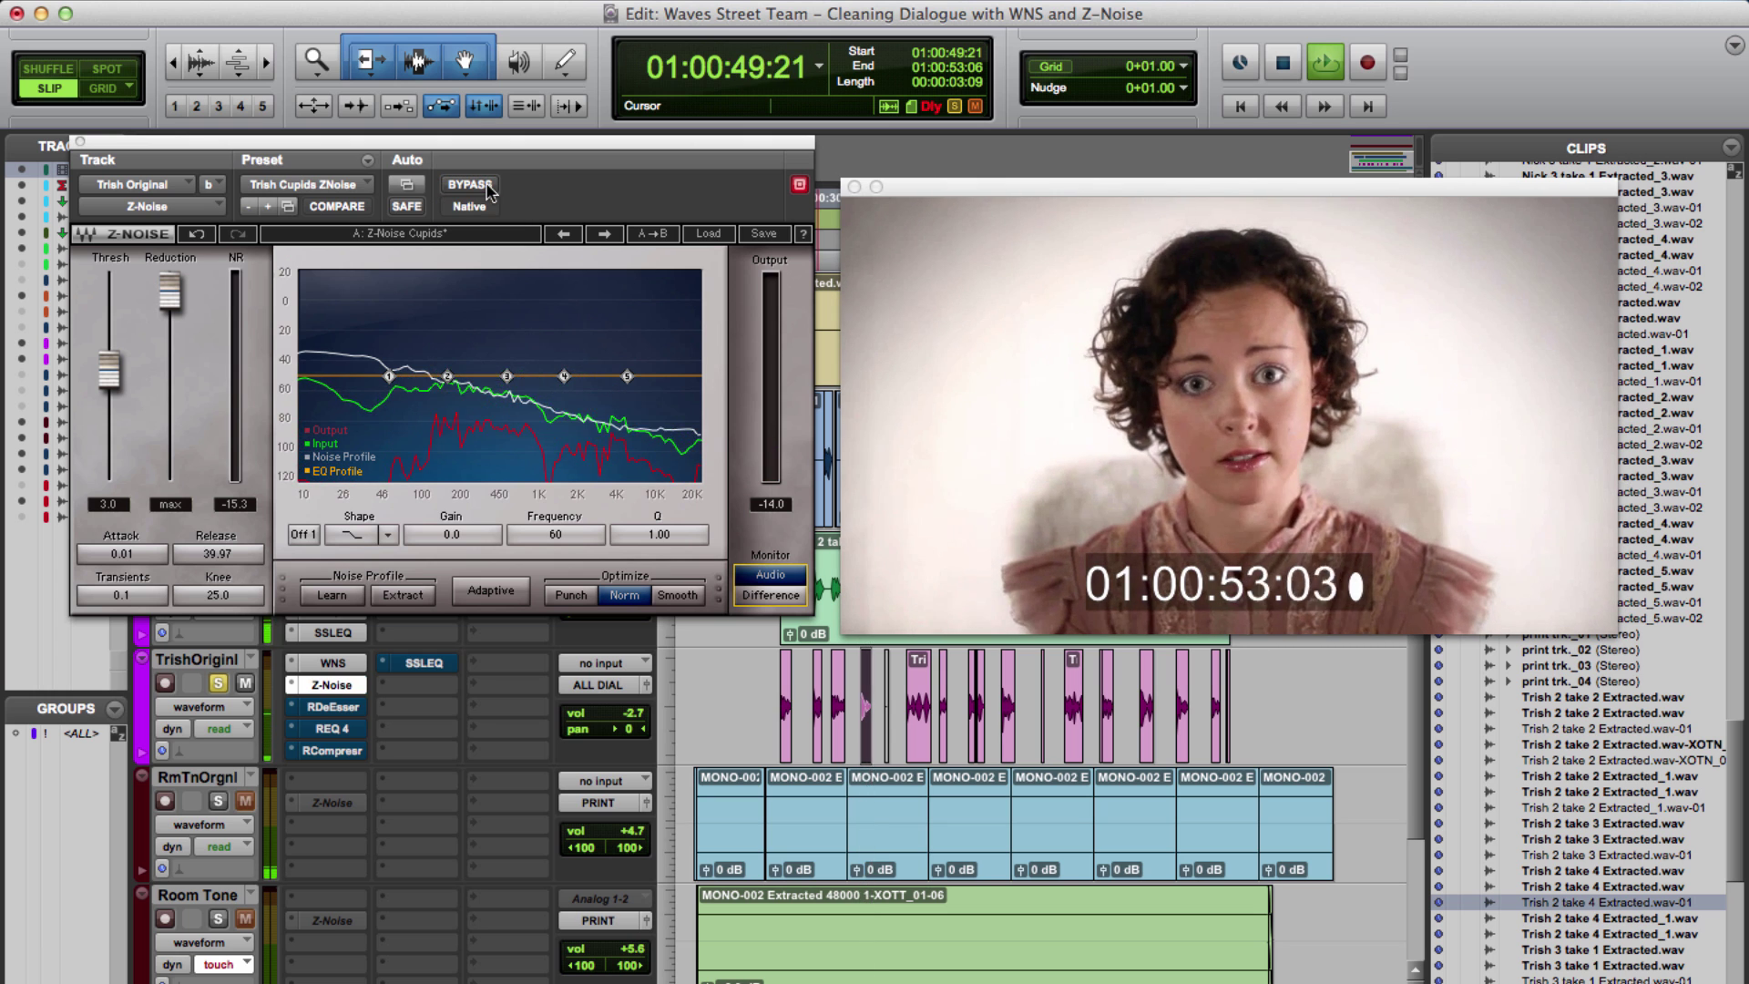
{"action": "key", "text": "space"}
Step: Make TrishOriginl's Z-Noise insert inactive and select all the track's clips
{"action": "right_click", "coordinate": [352, 692]}
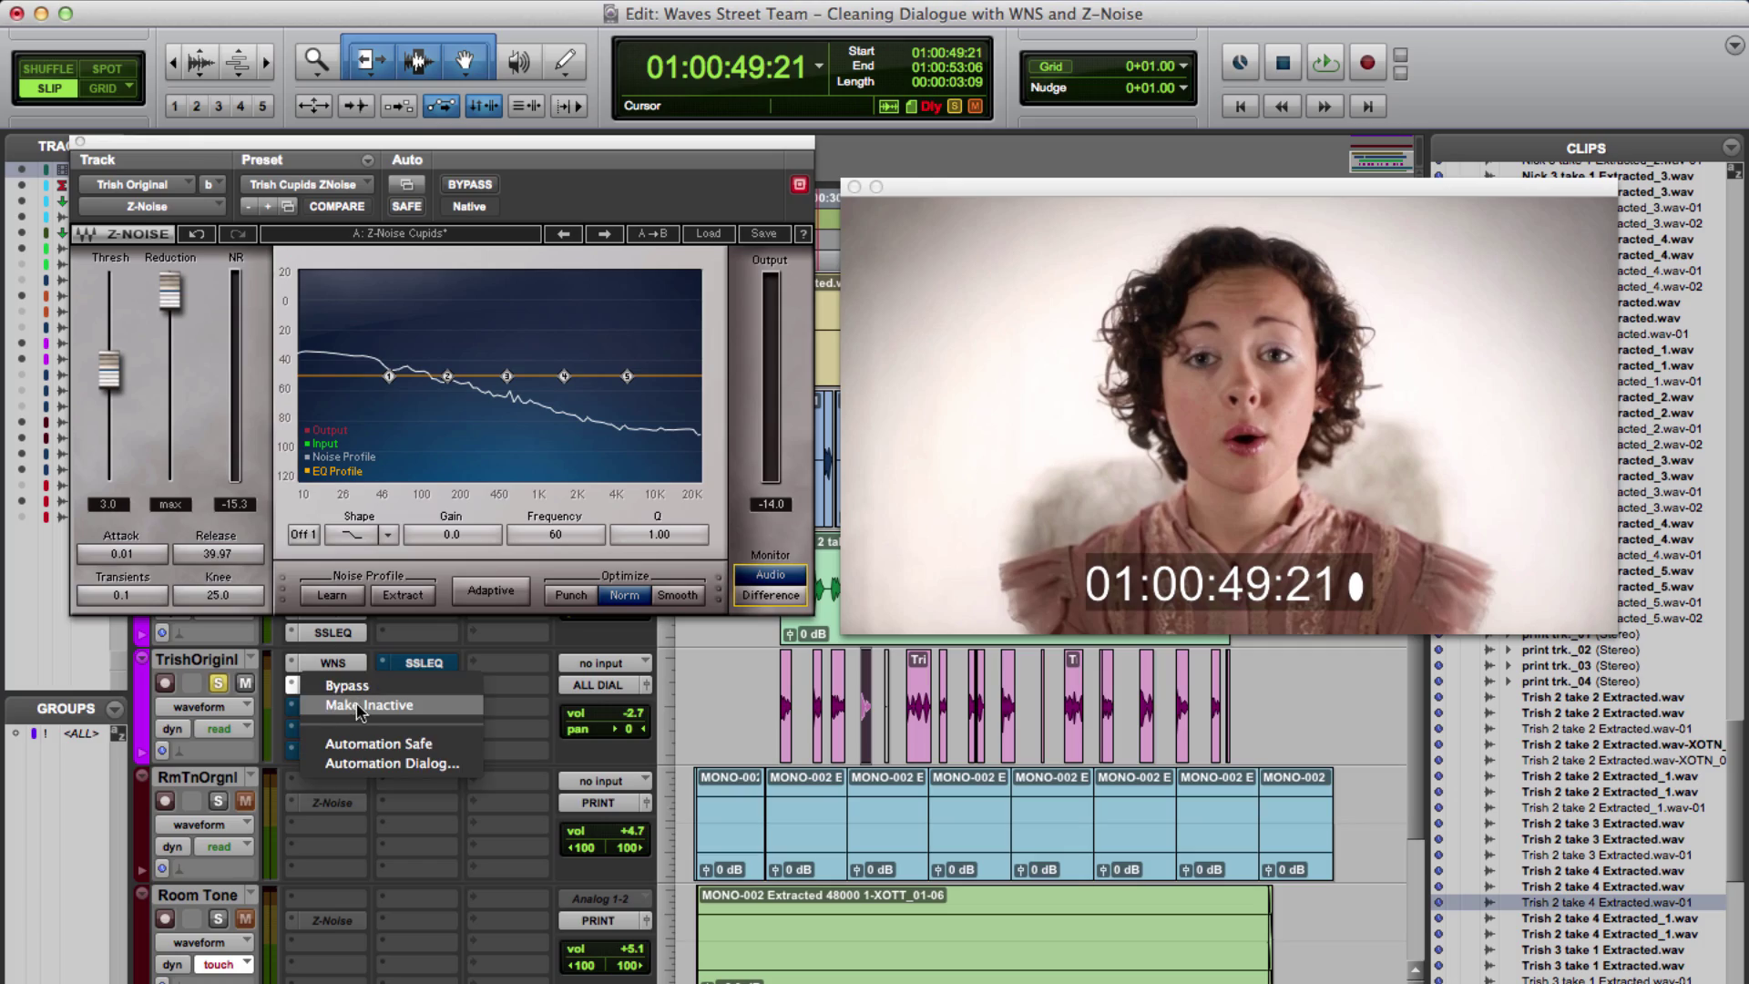
{"action": "left_click", "coordinate": [363, 707]}
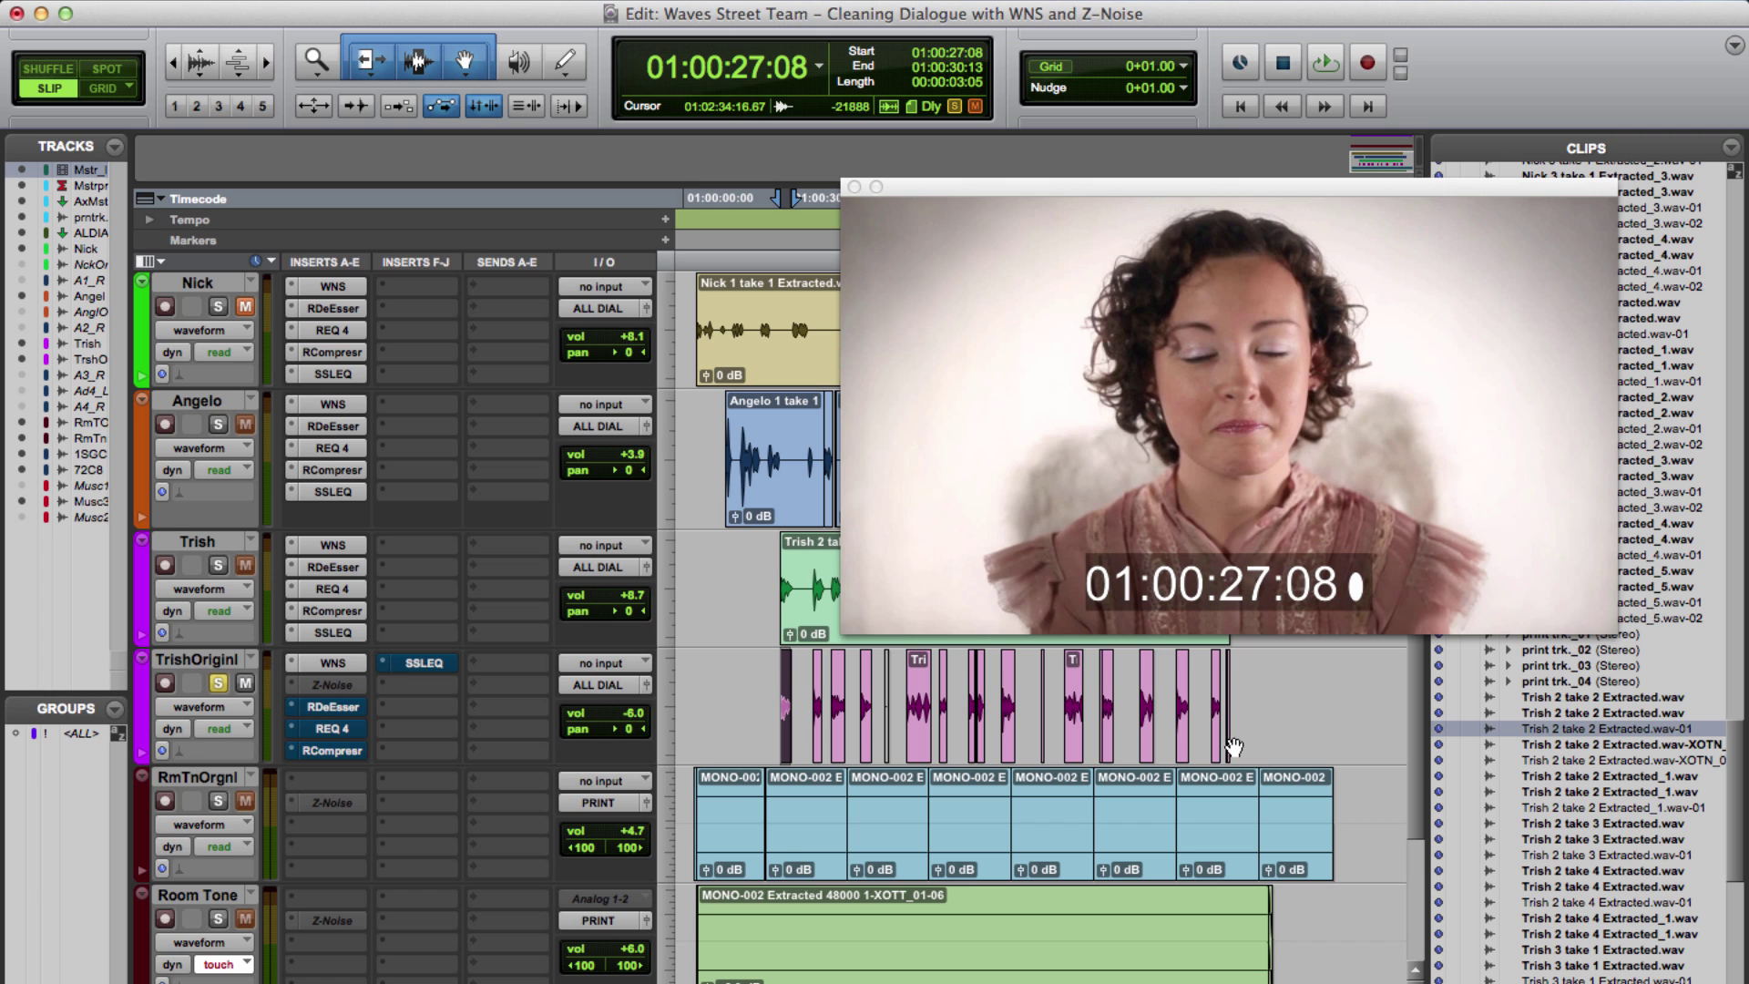
{"action": "left_click", "coordinate": [1229, 756], "text": "shift"}
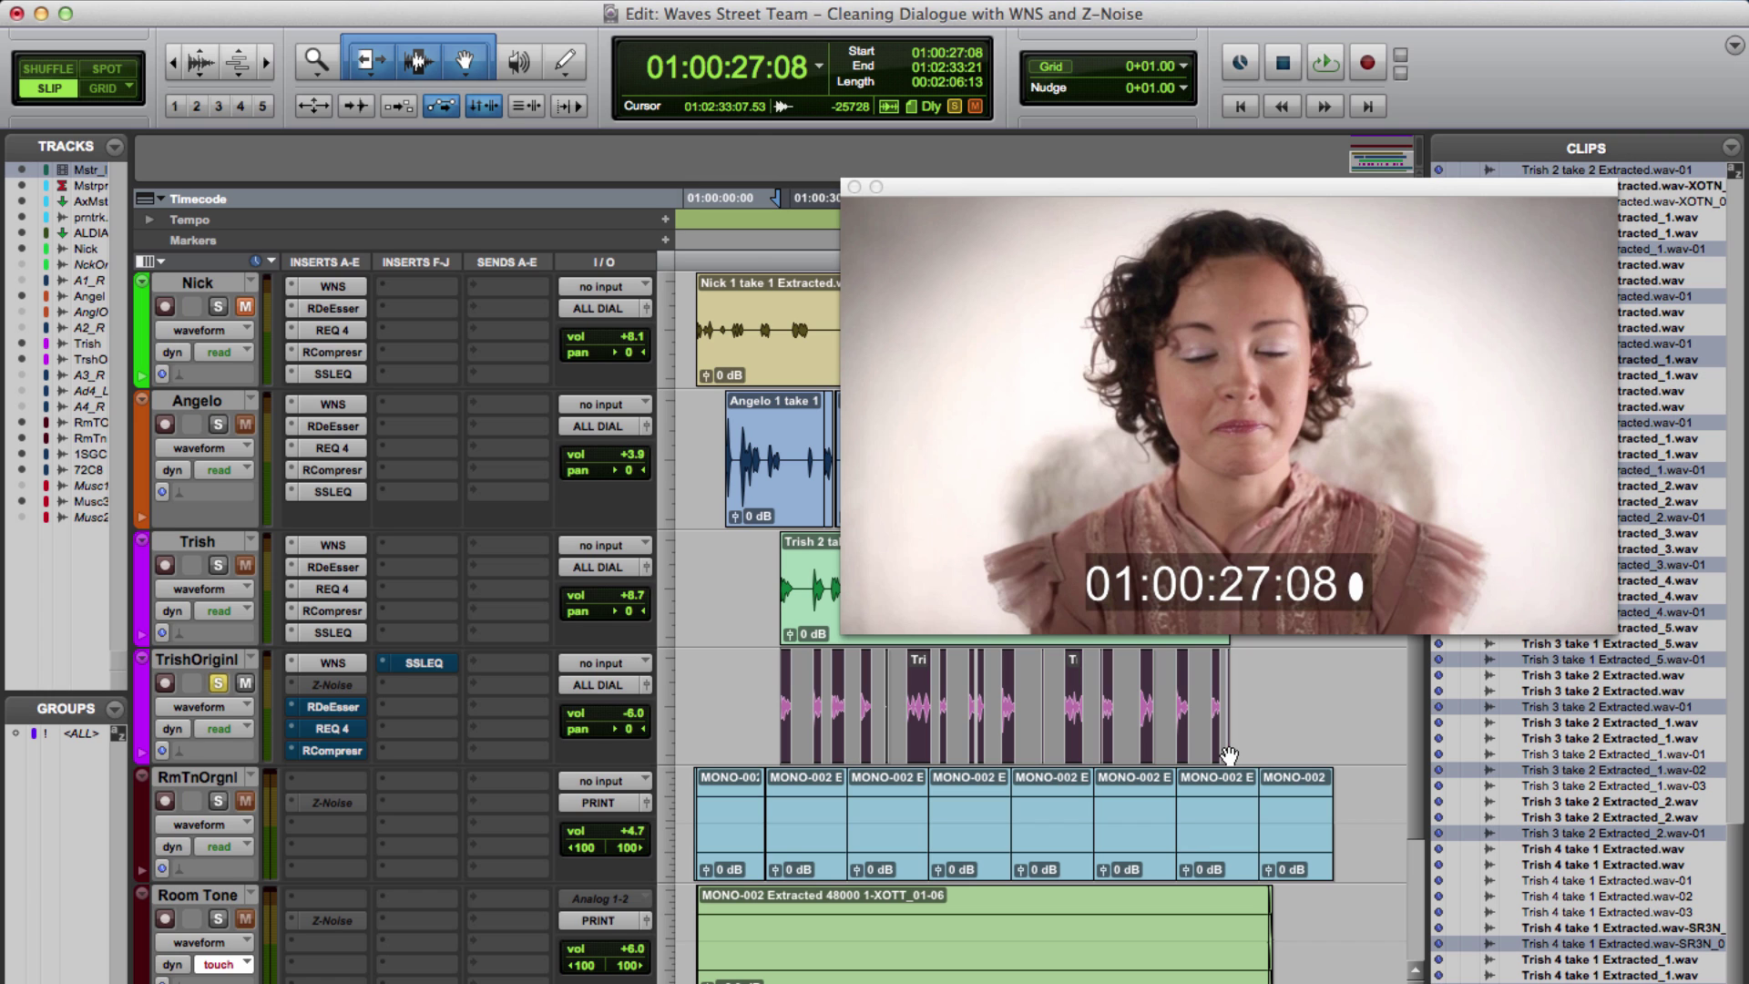
Step: Render AudioSuite Z-Noise Mono with the Trish Cupids ZNoise preset onto the clips
{"action": "left_click", "coordinate": [558, 3]}
{"action": "mouse_move", "coordinate": [638, 178]}
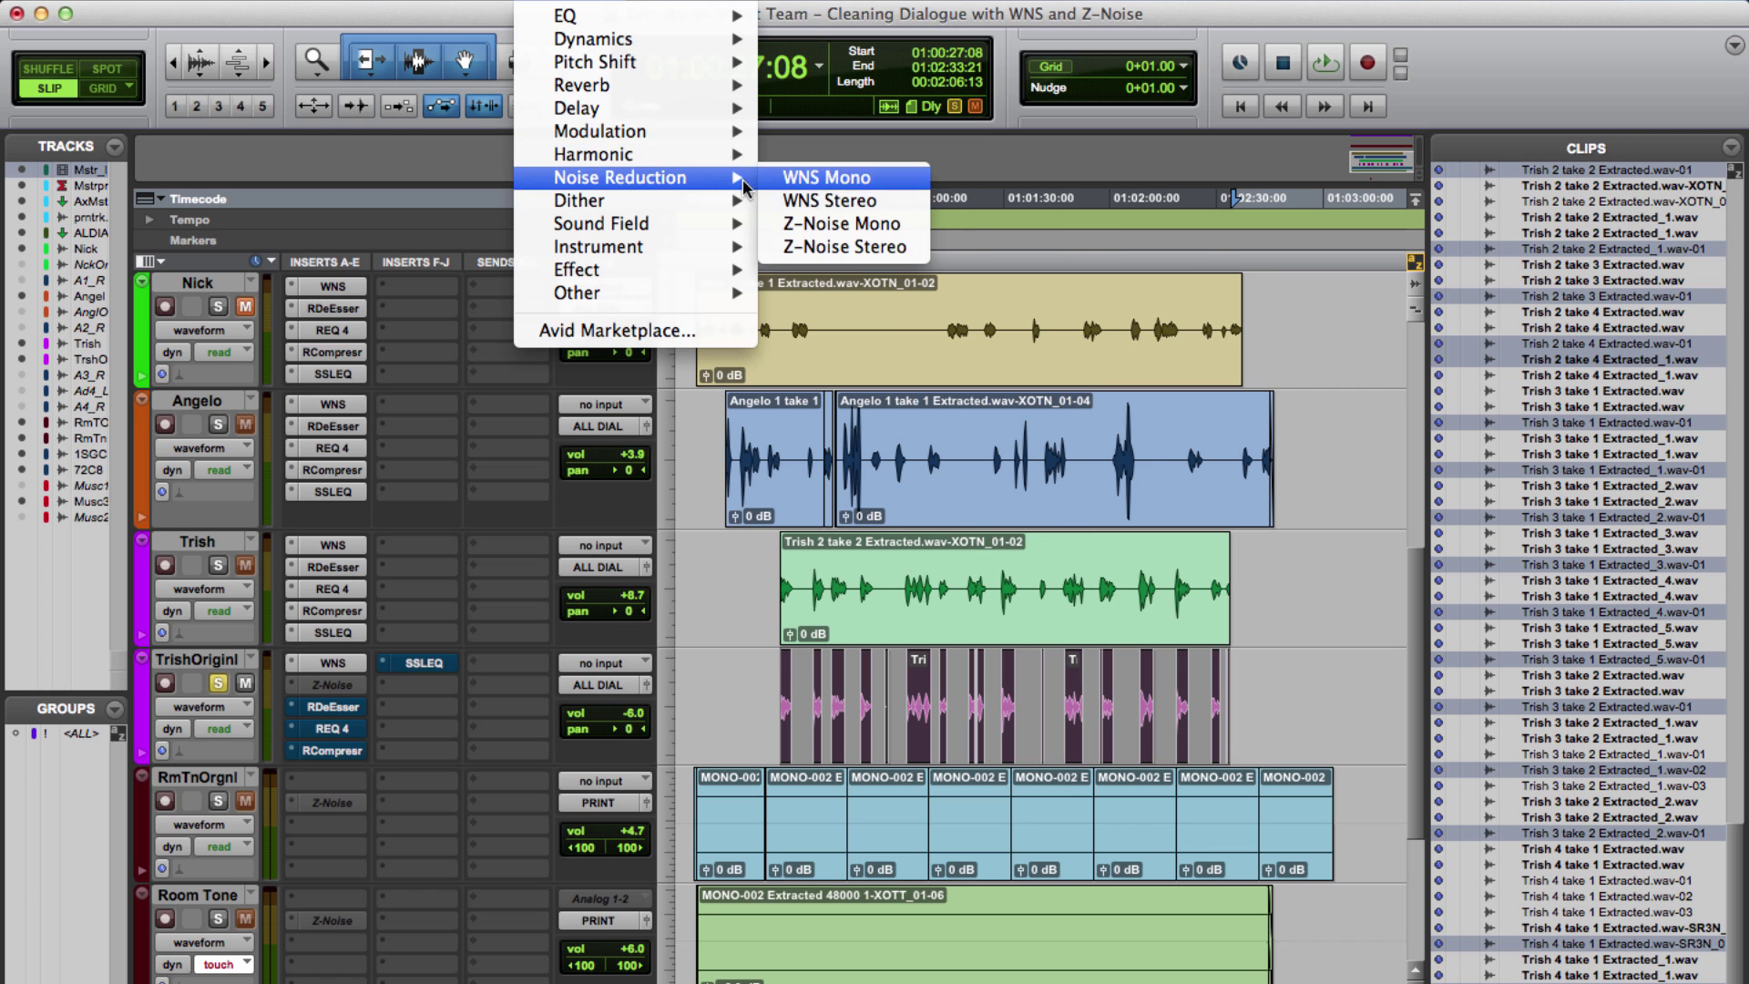
{"action": "left_click", "coordinate": [790, 227]}
{"action": "left_click", "coordinate": [574, 131]}
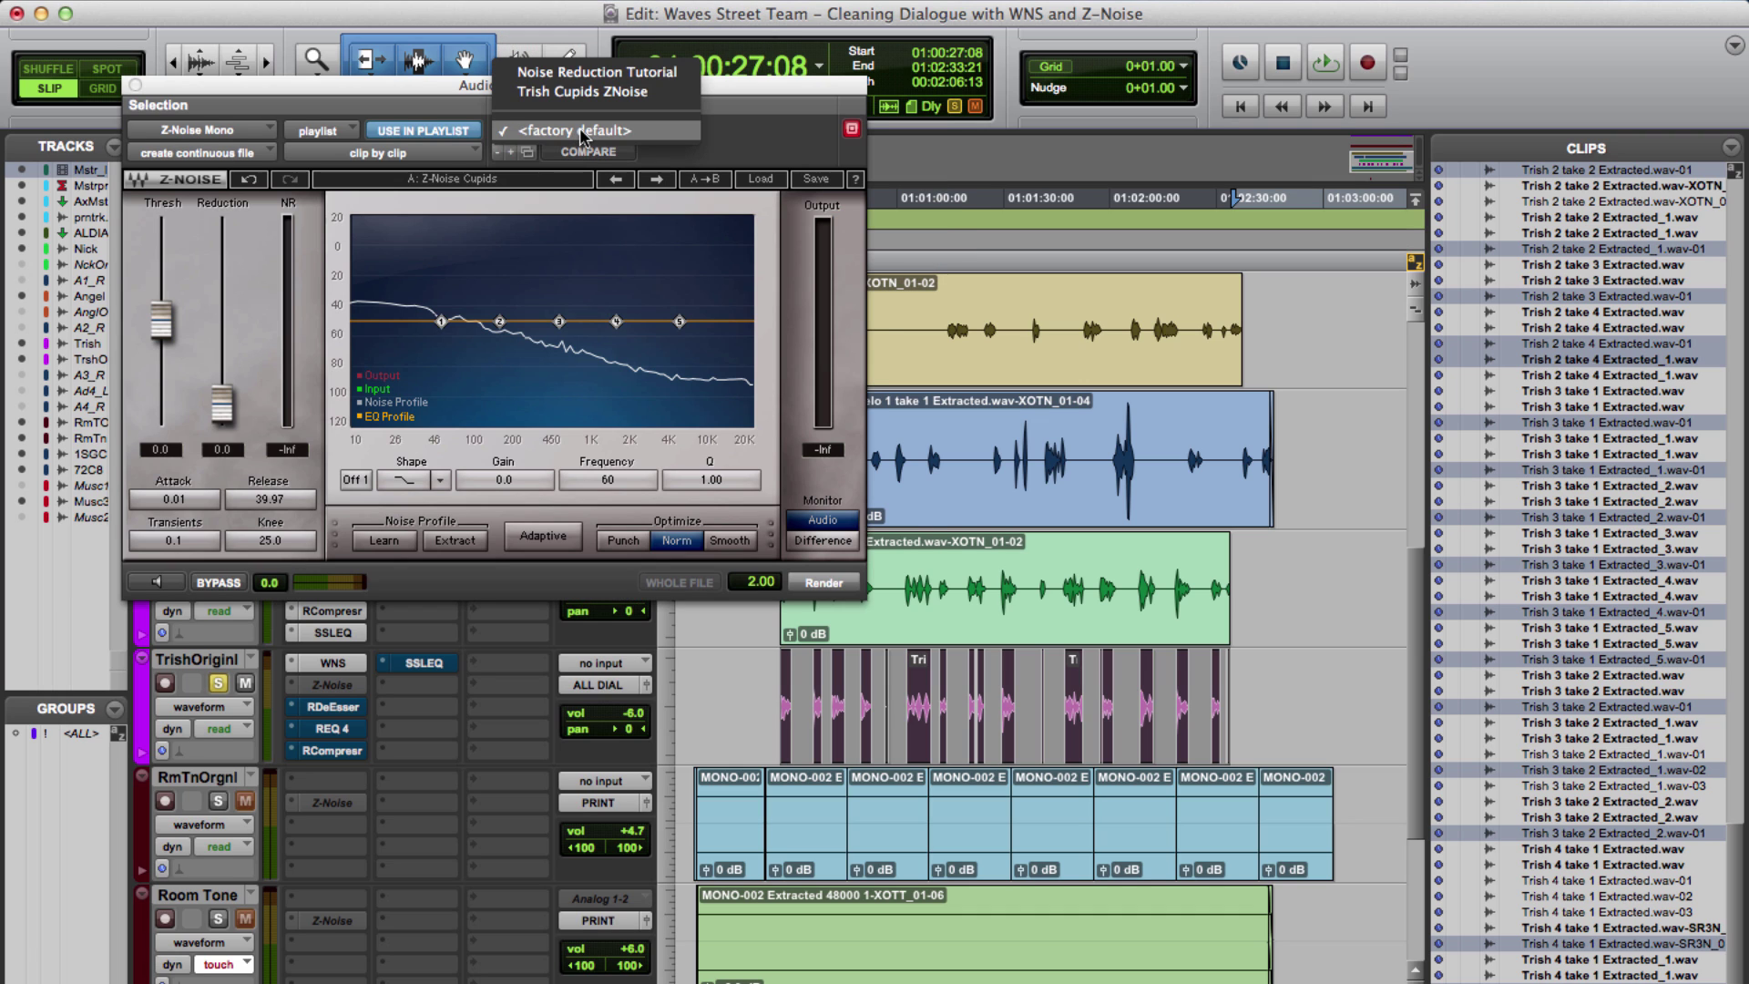
{"action": "left_click", "coordinate": [609, 92]}
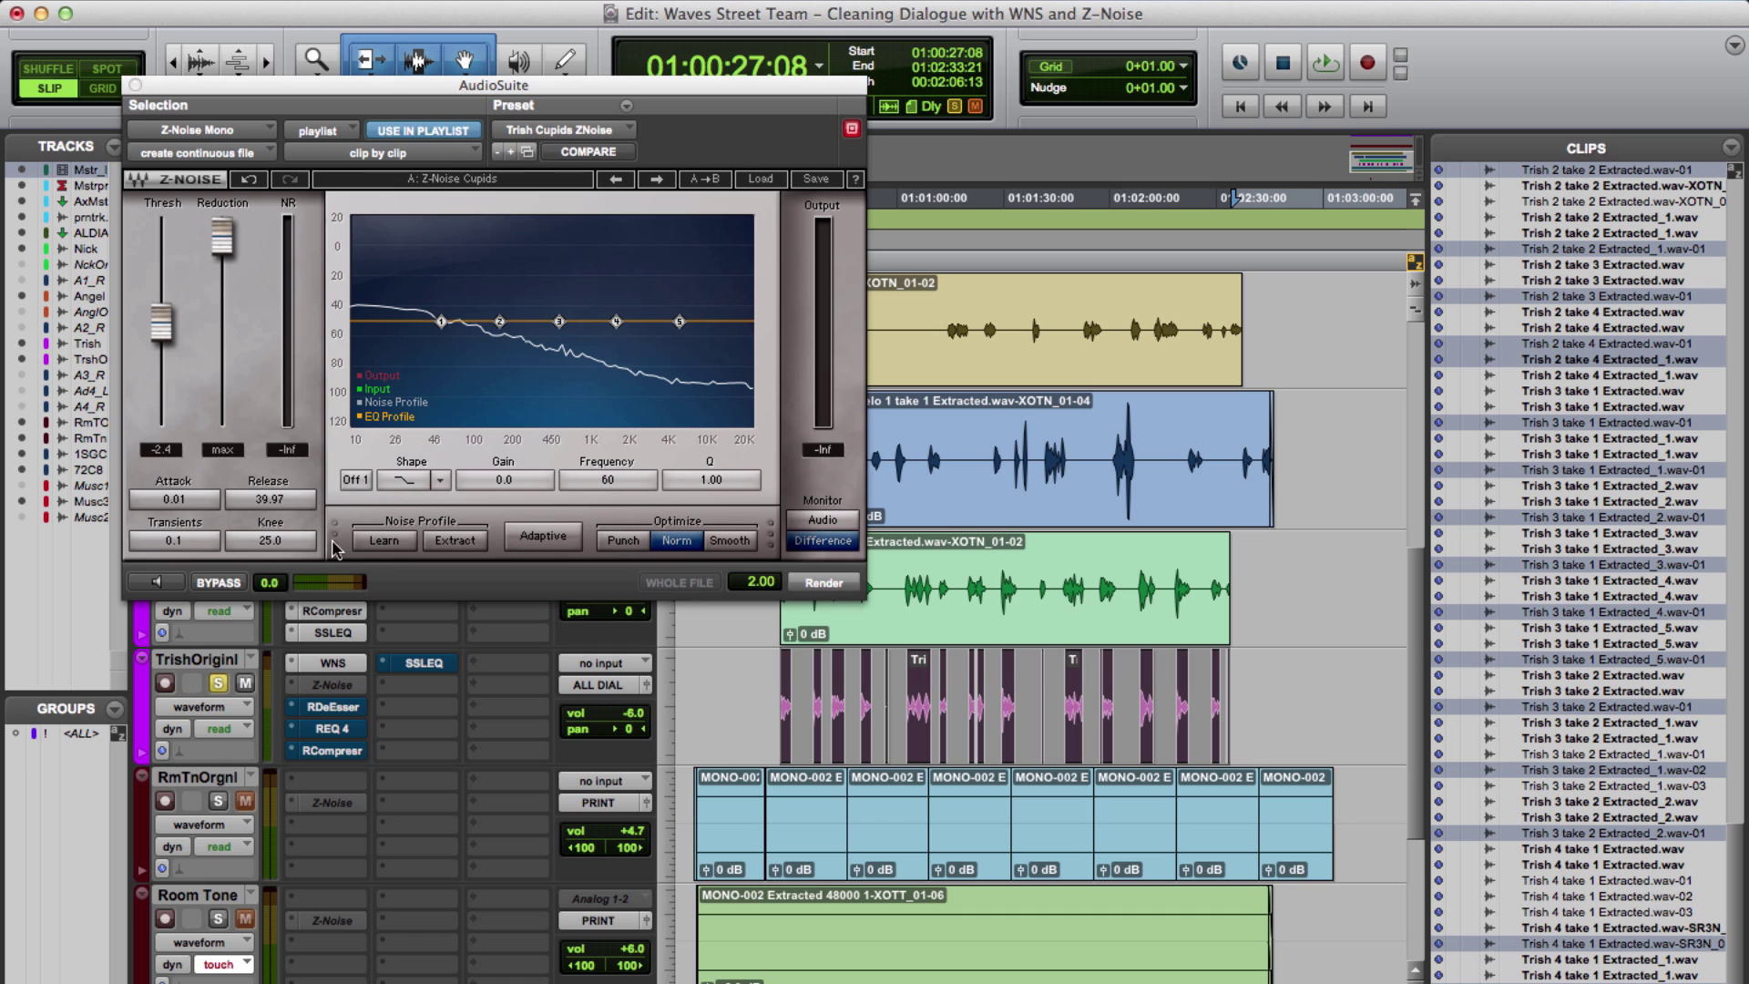
{"action": "left_click", "coordinate": [831, 586]}
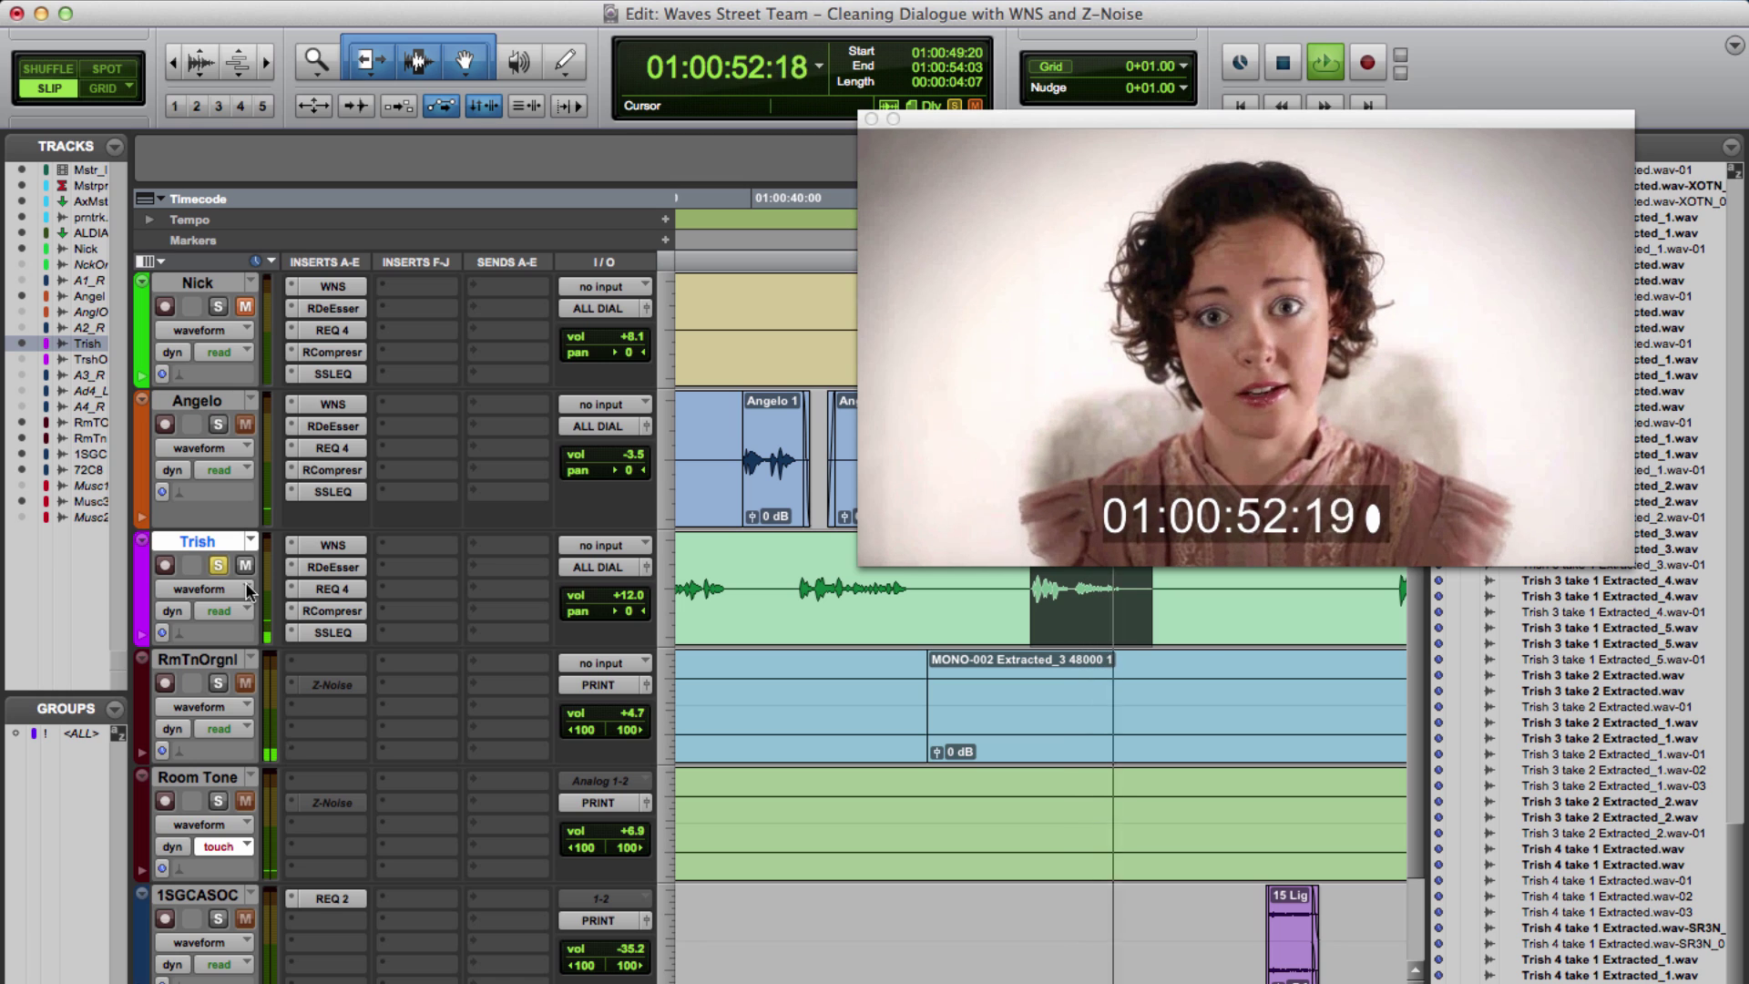
Step: Stop playback, solo RmTnOrgnl, and play a selected range of its room tone clip
{"action": "key", "text": "space"}
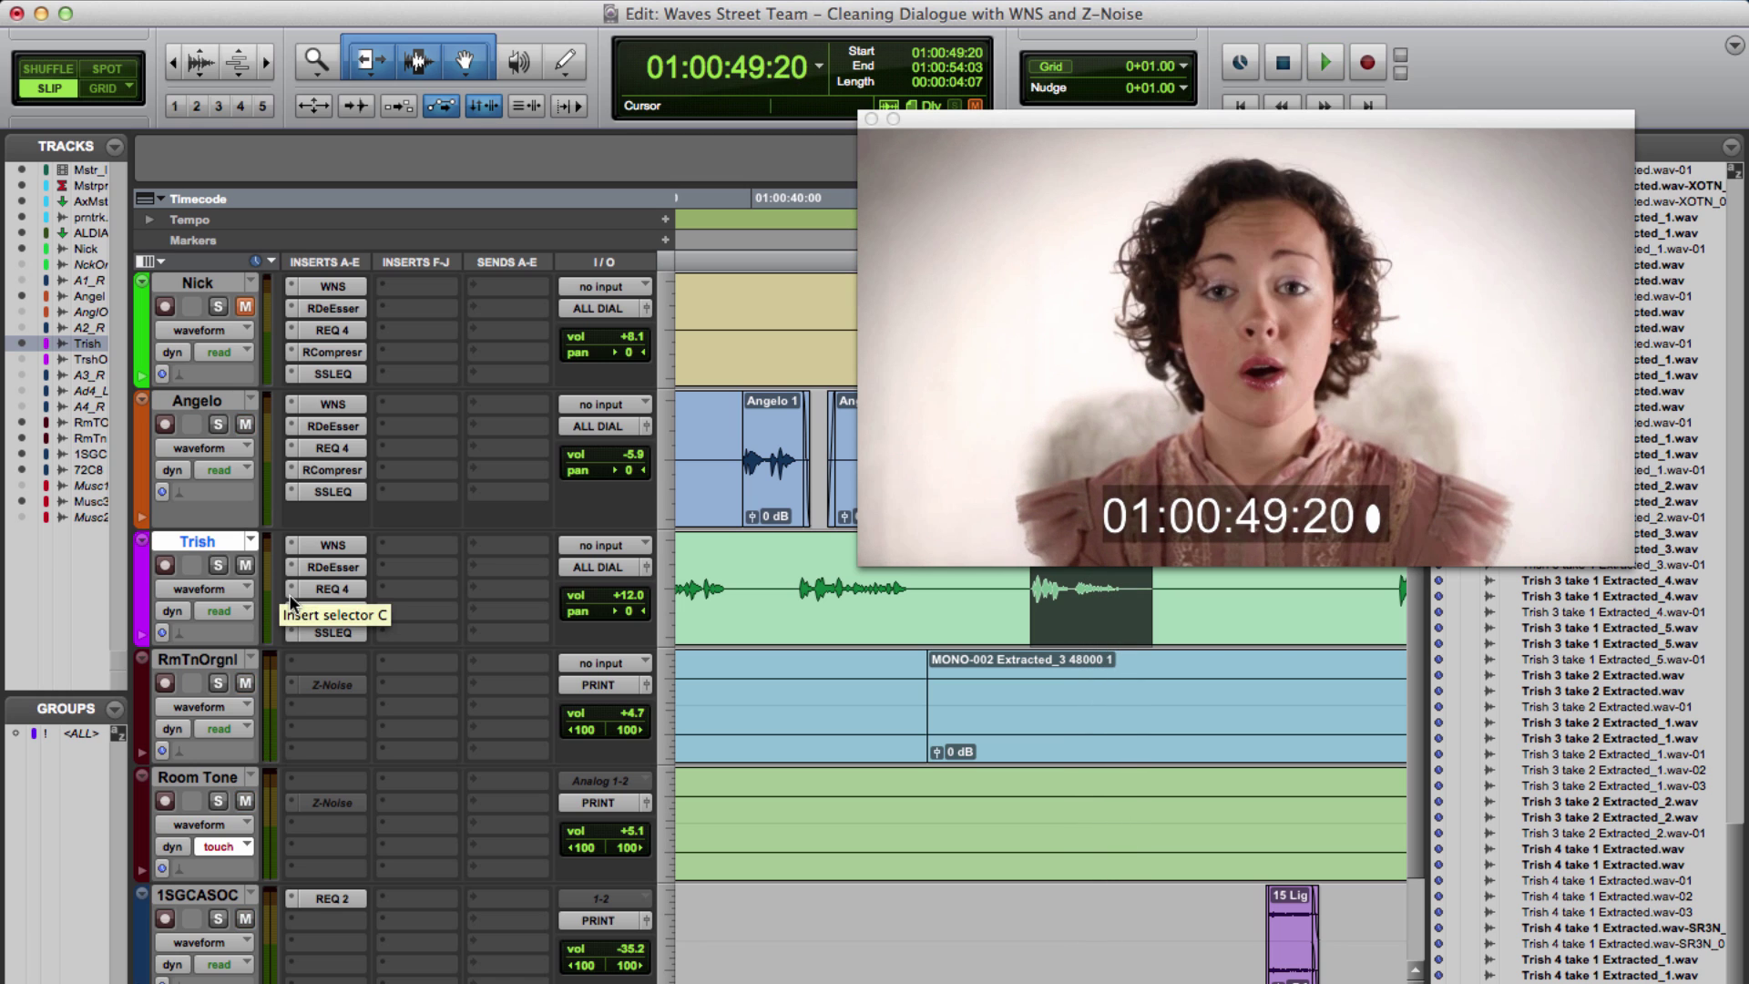
{"action": "left_click", "coordinate": [230, 658]}
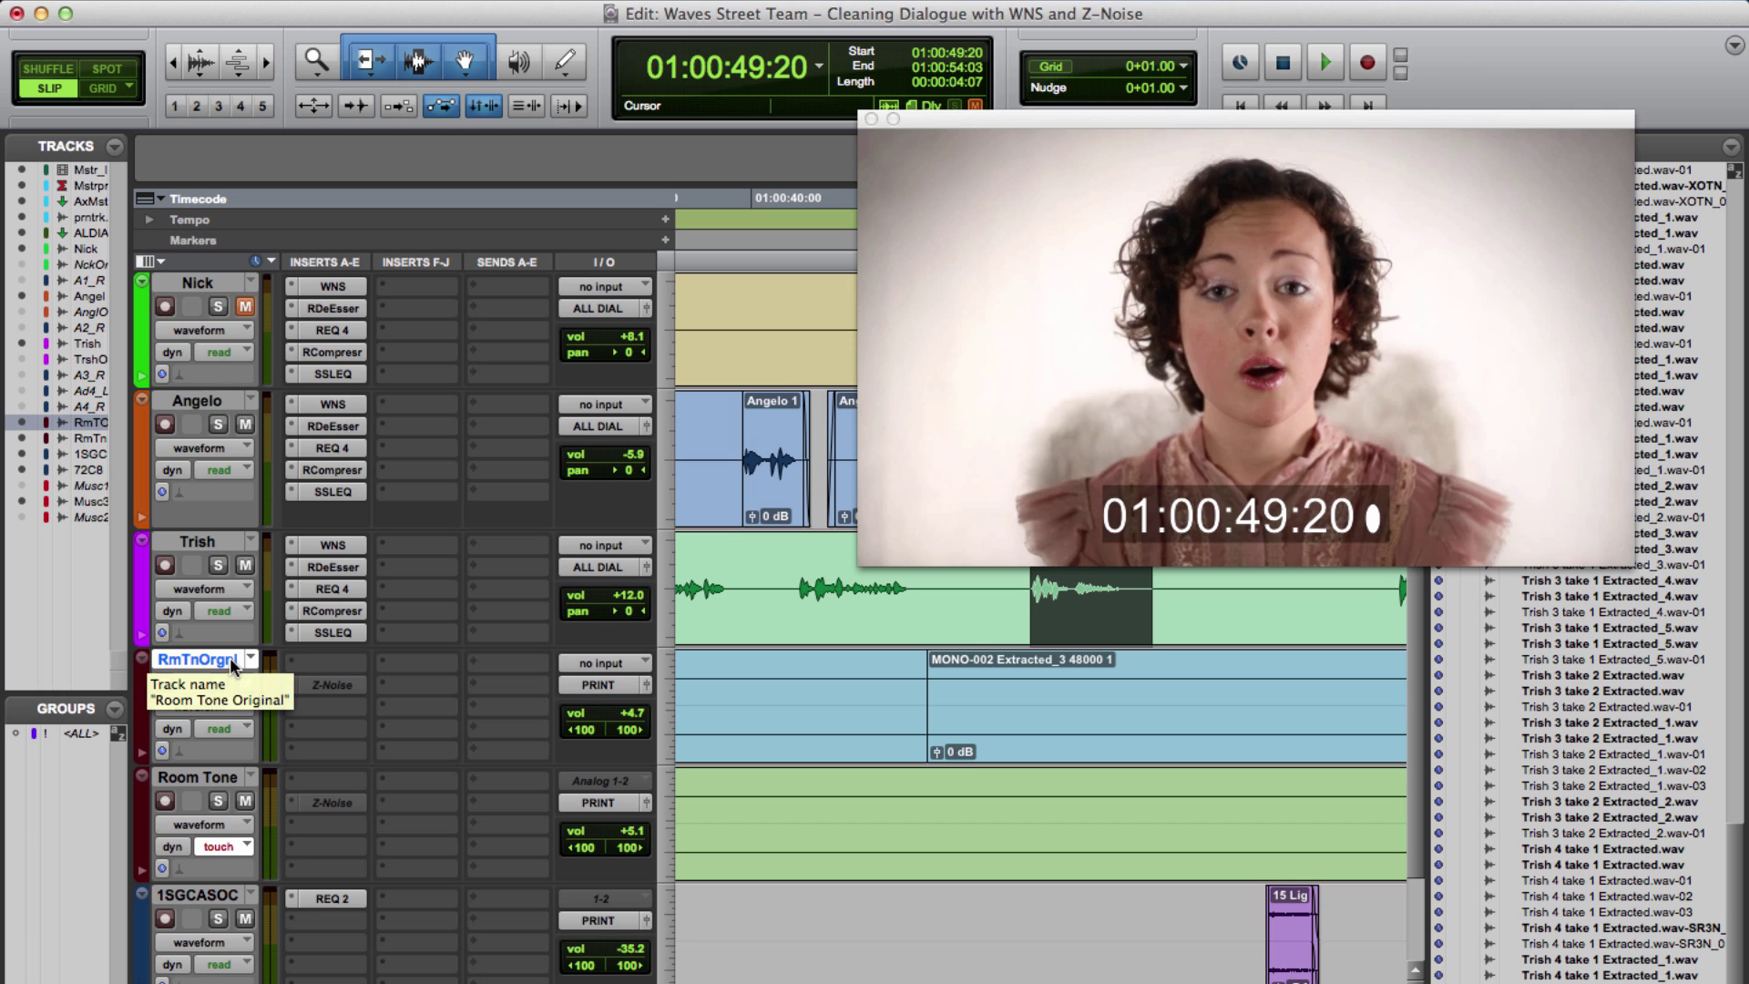
{"action": "left_click", "coordinate": [218, 684]}
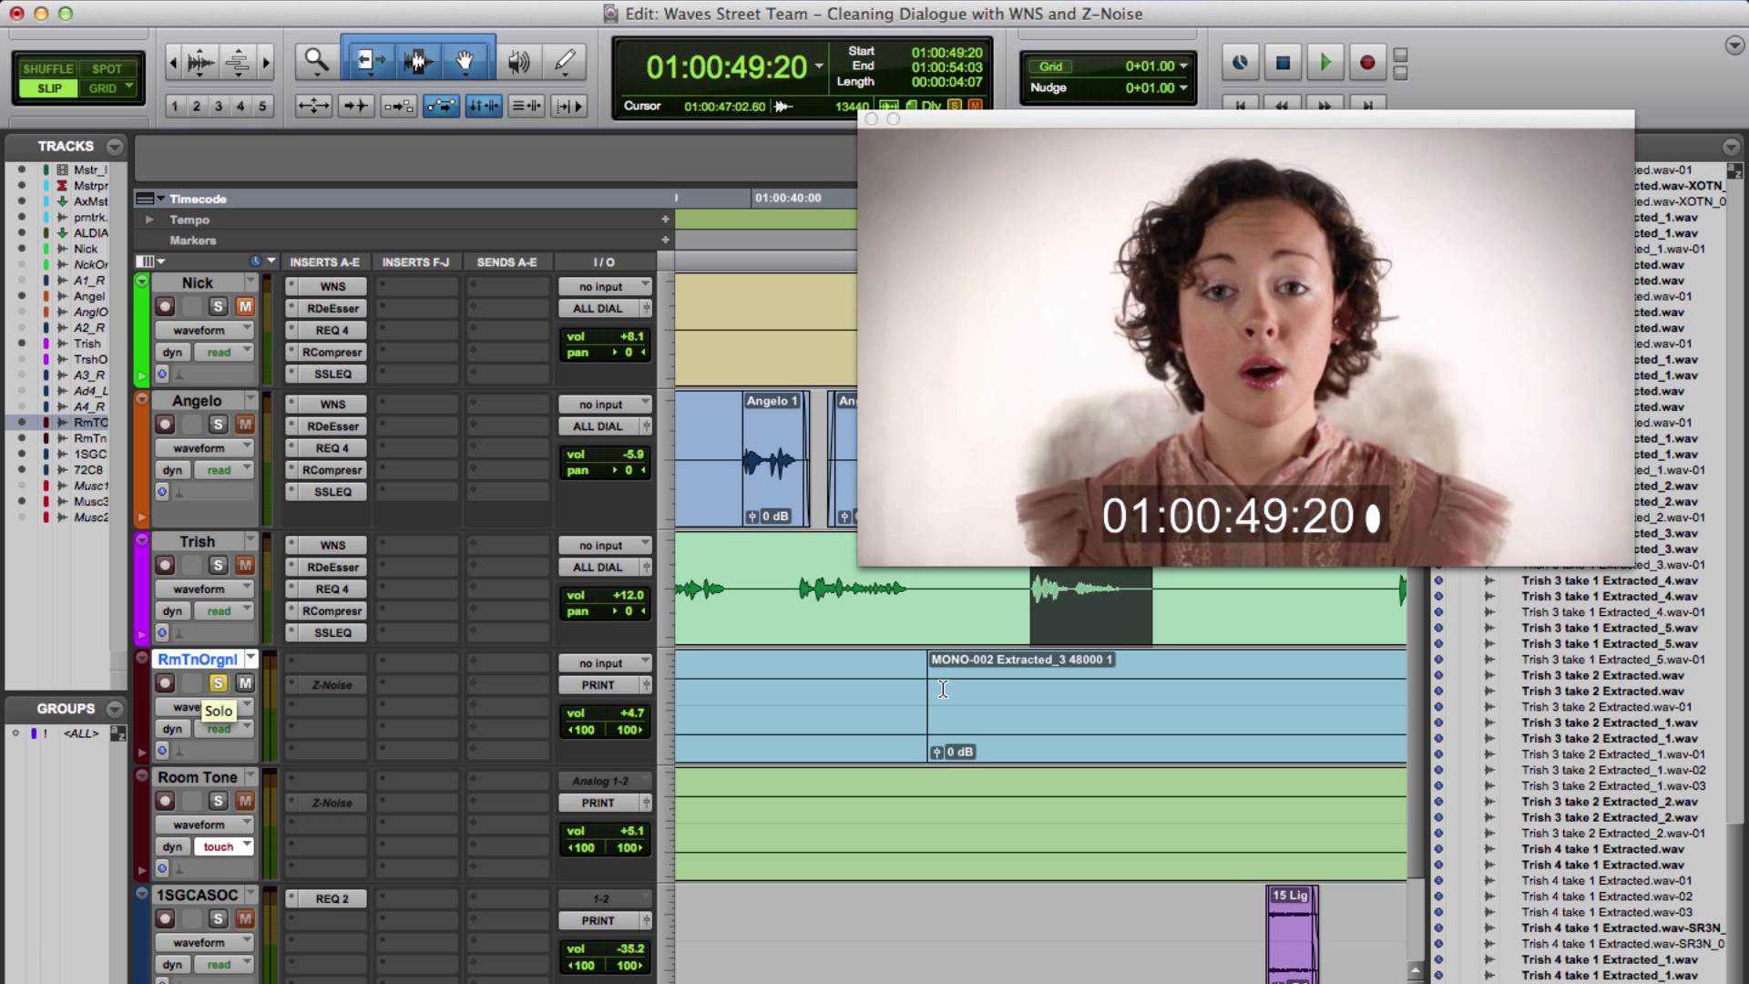
{"action": "left_click_drag", "start_coordinate": [1030, 683], "coordinate": [1122, 681]}
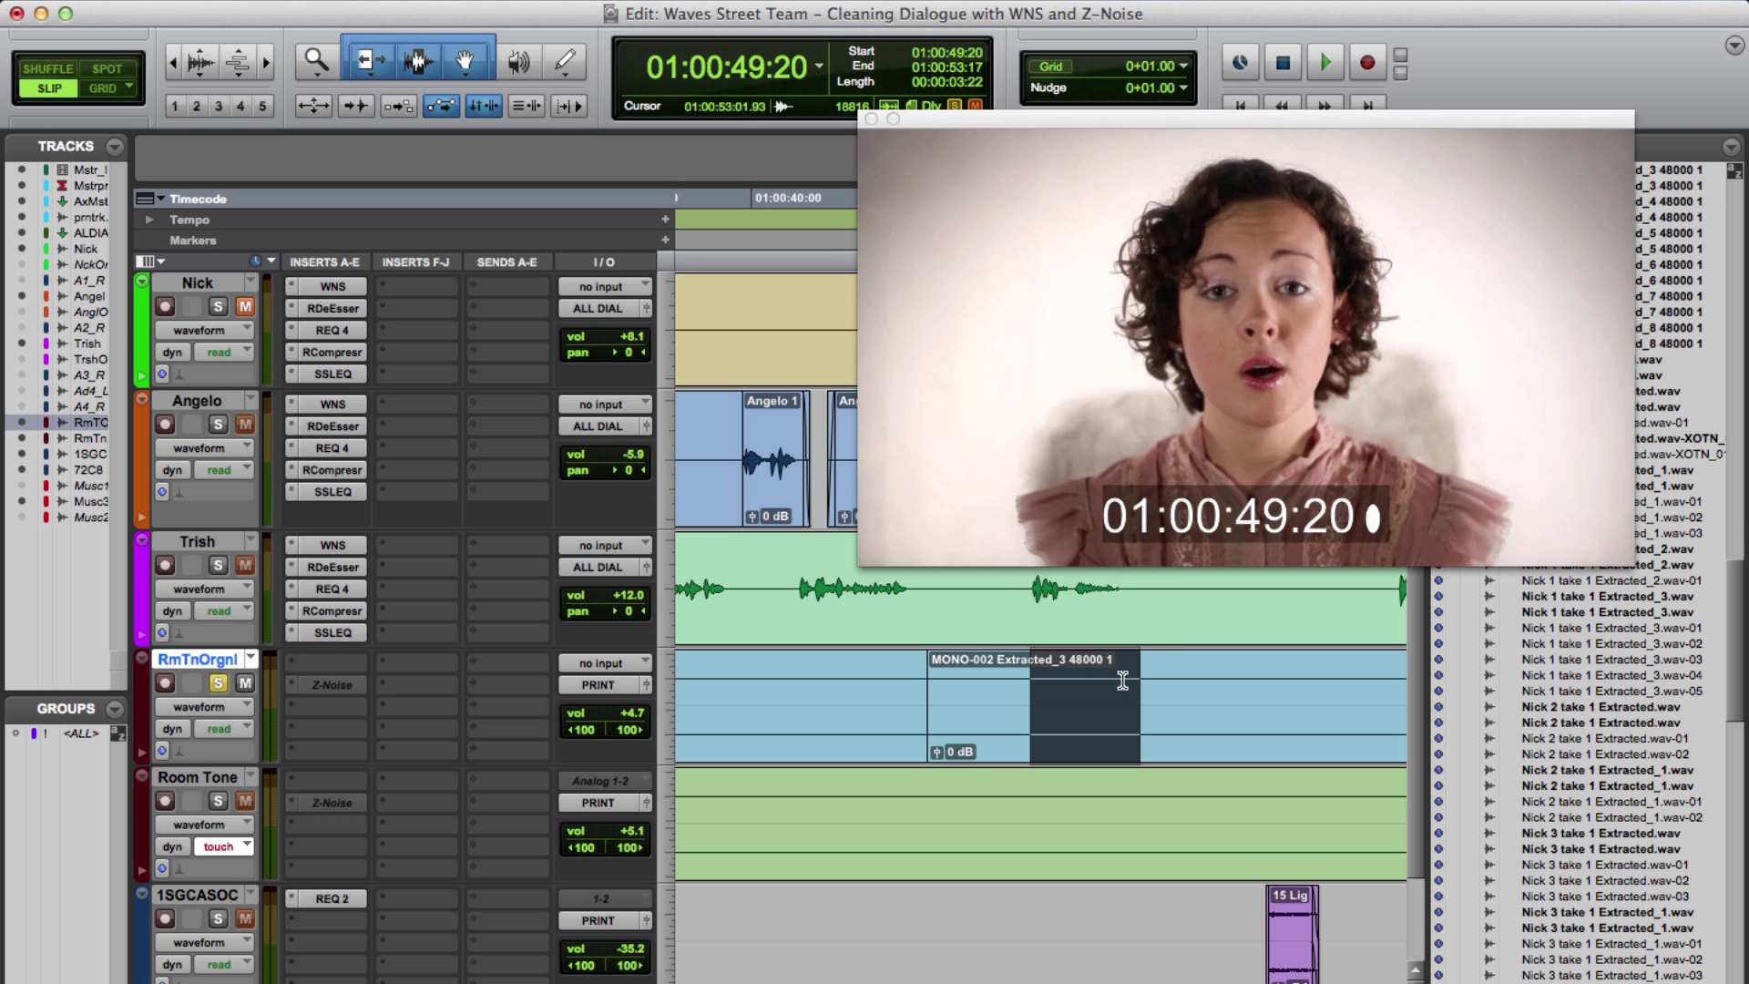
{"action": "key", "text": "space"}
Step: Move the solo from RmTnOrgnl to Room Tone and audition the room tone selection
{"action": "left_click", "coordinate": [218, 683]}
{"action": "left_click", "coordinate": [217, 801]}
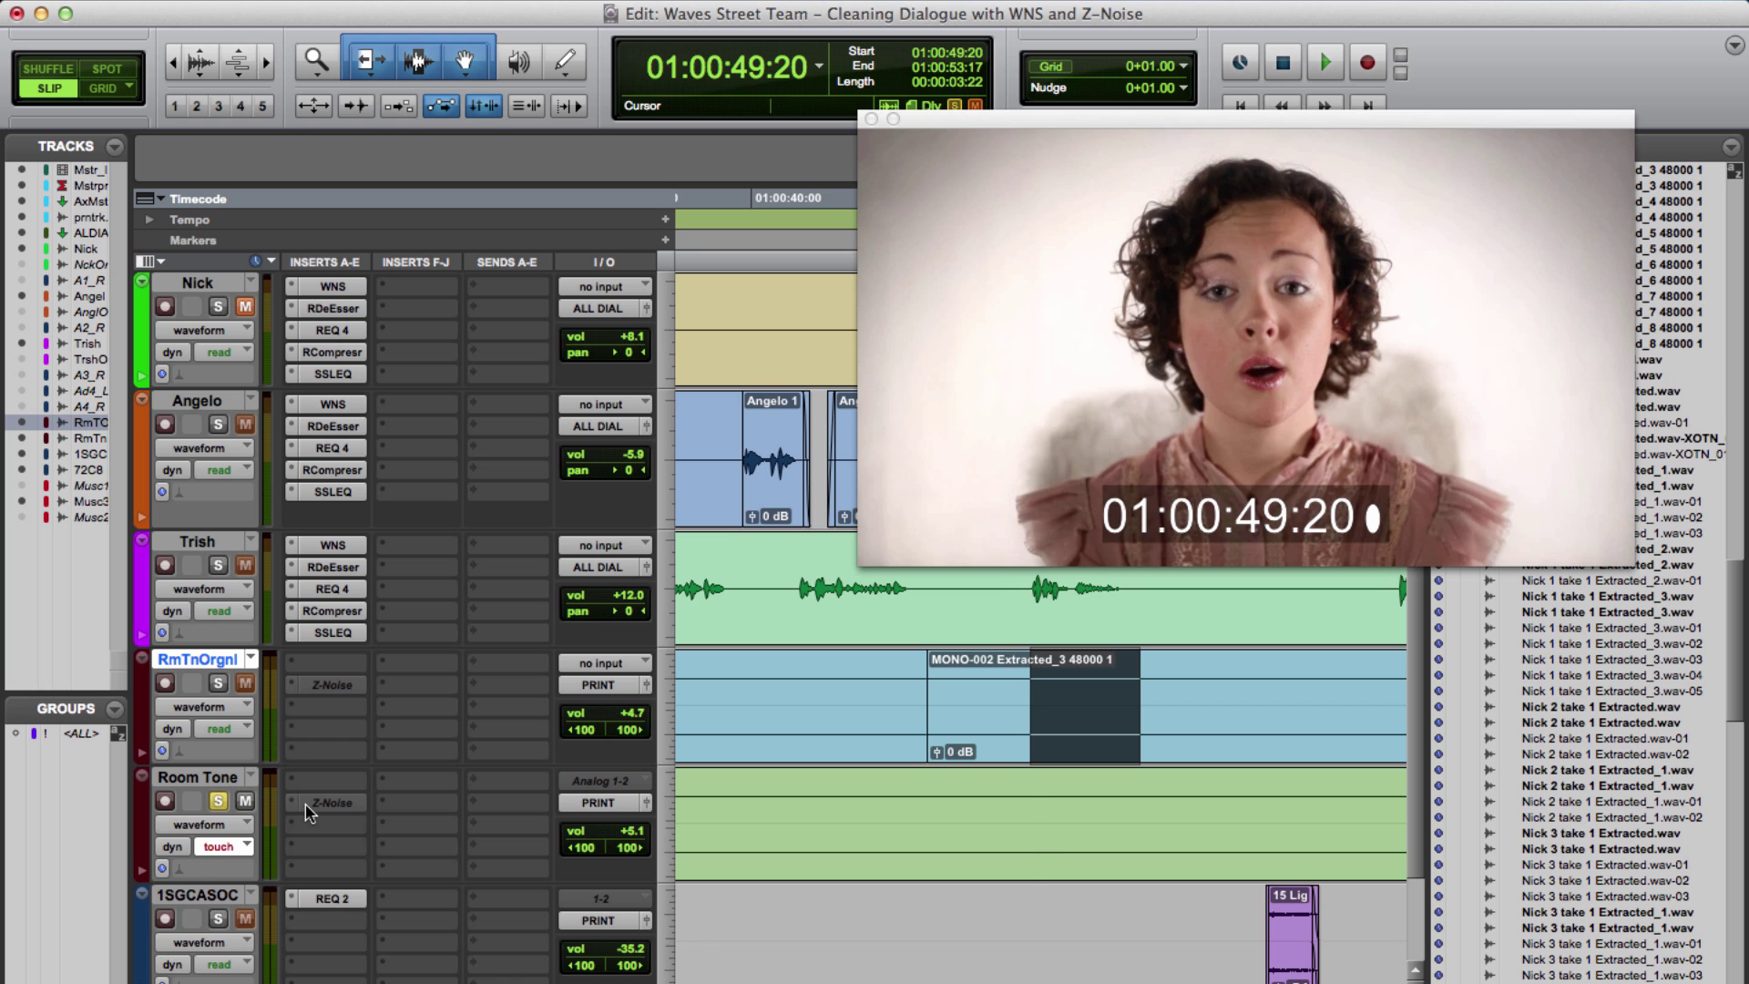
{"action": "key", "text": "space"}
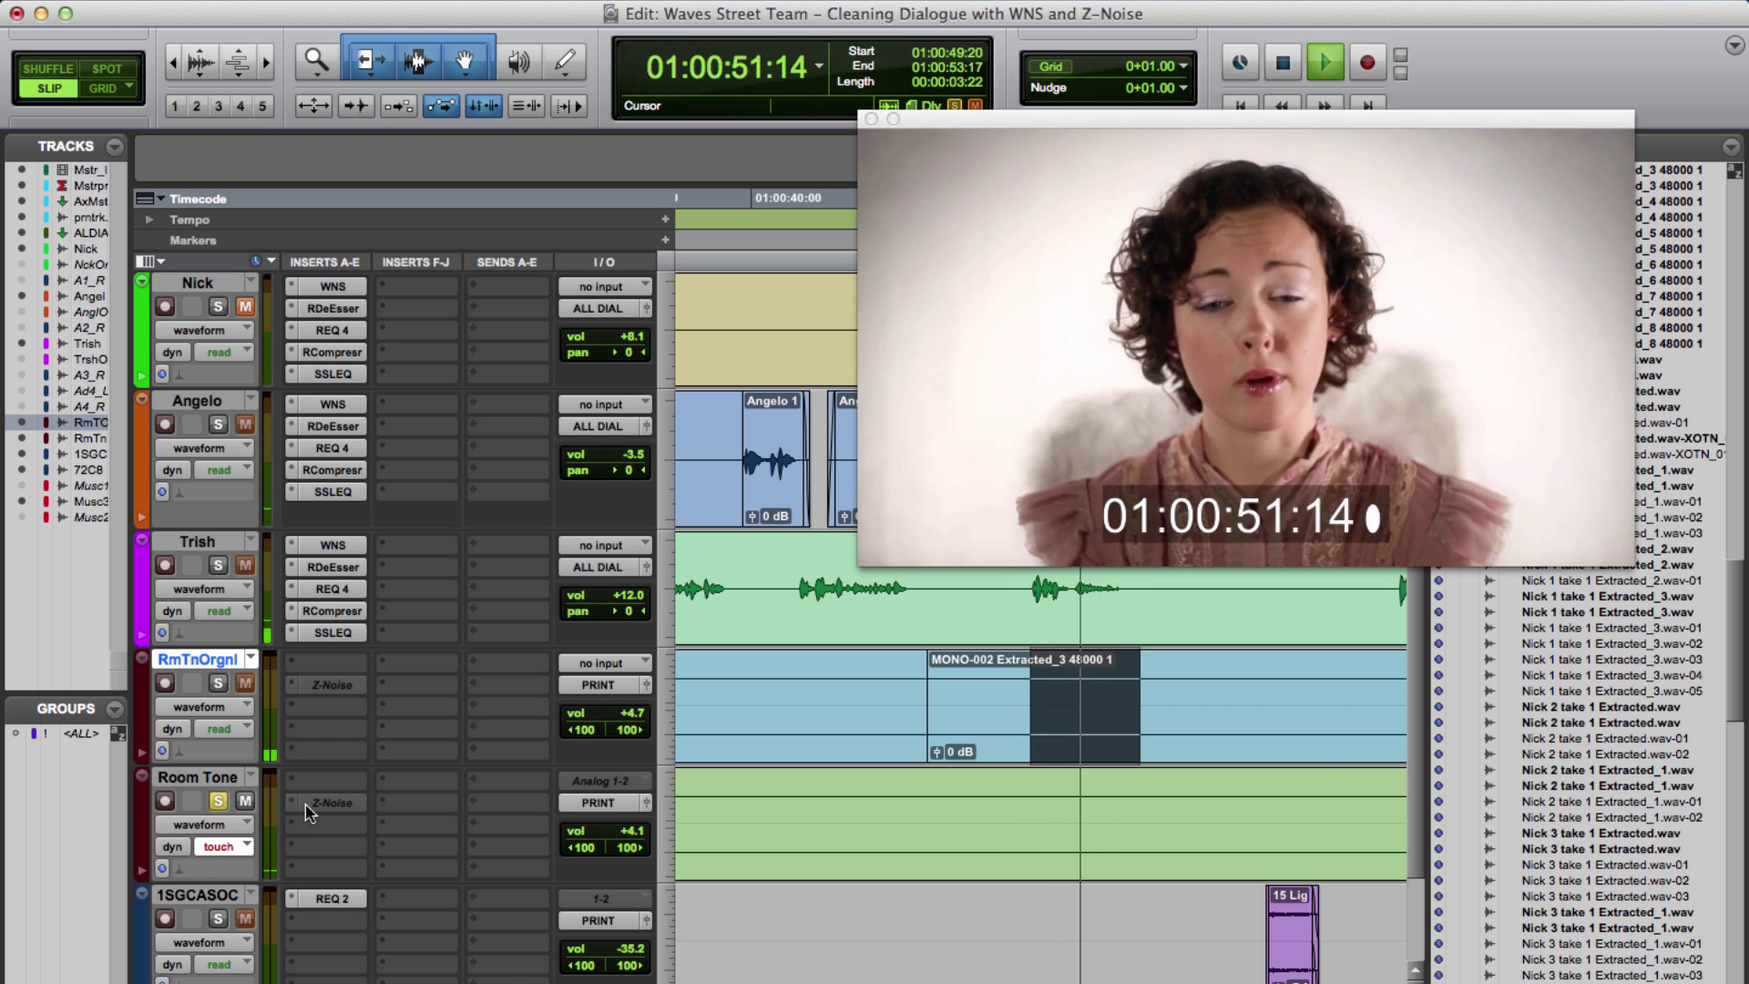
{"action": "key", "text": "space"}
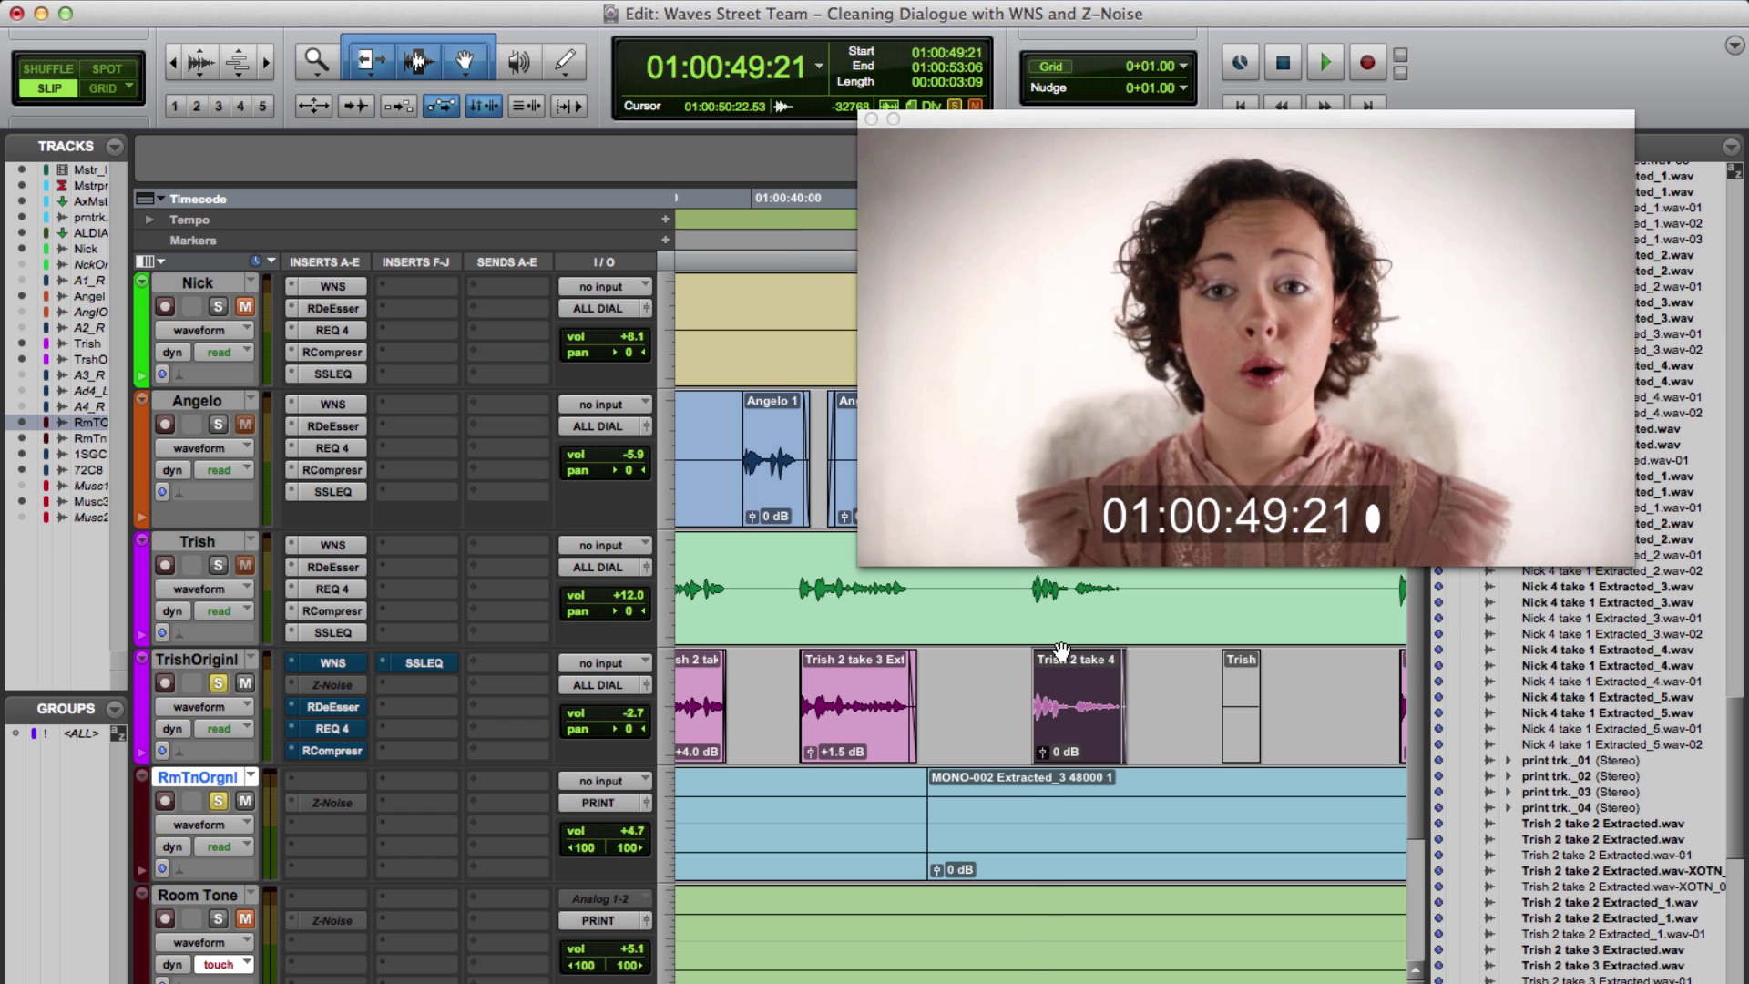
{"action": "key", "text": "space"}
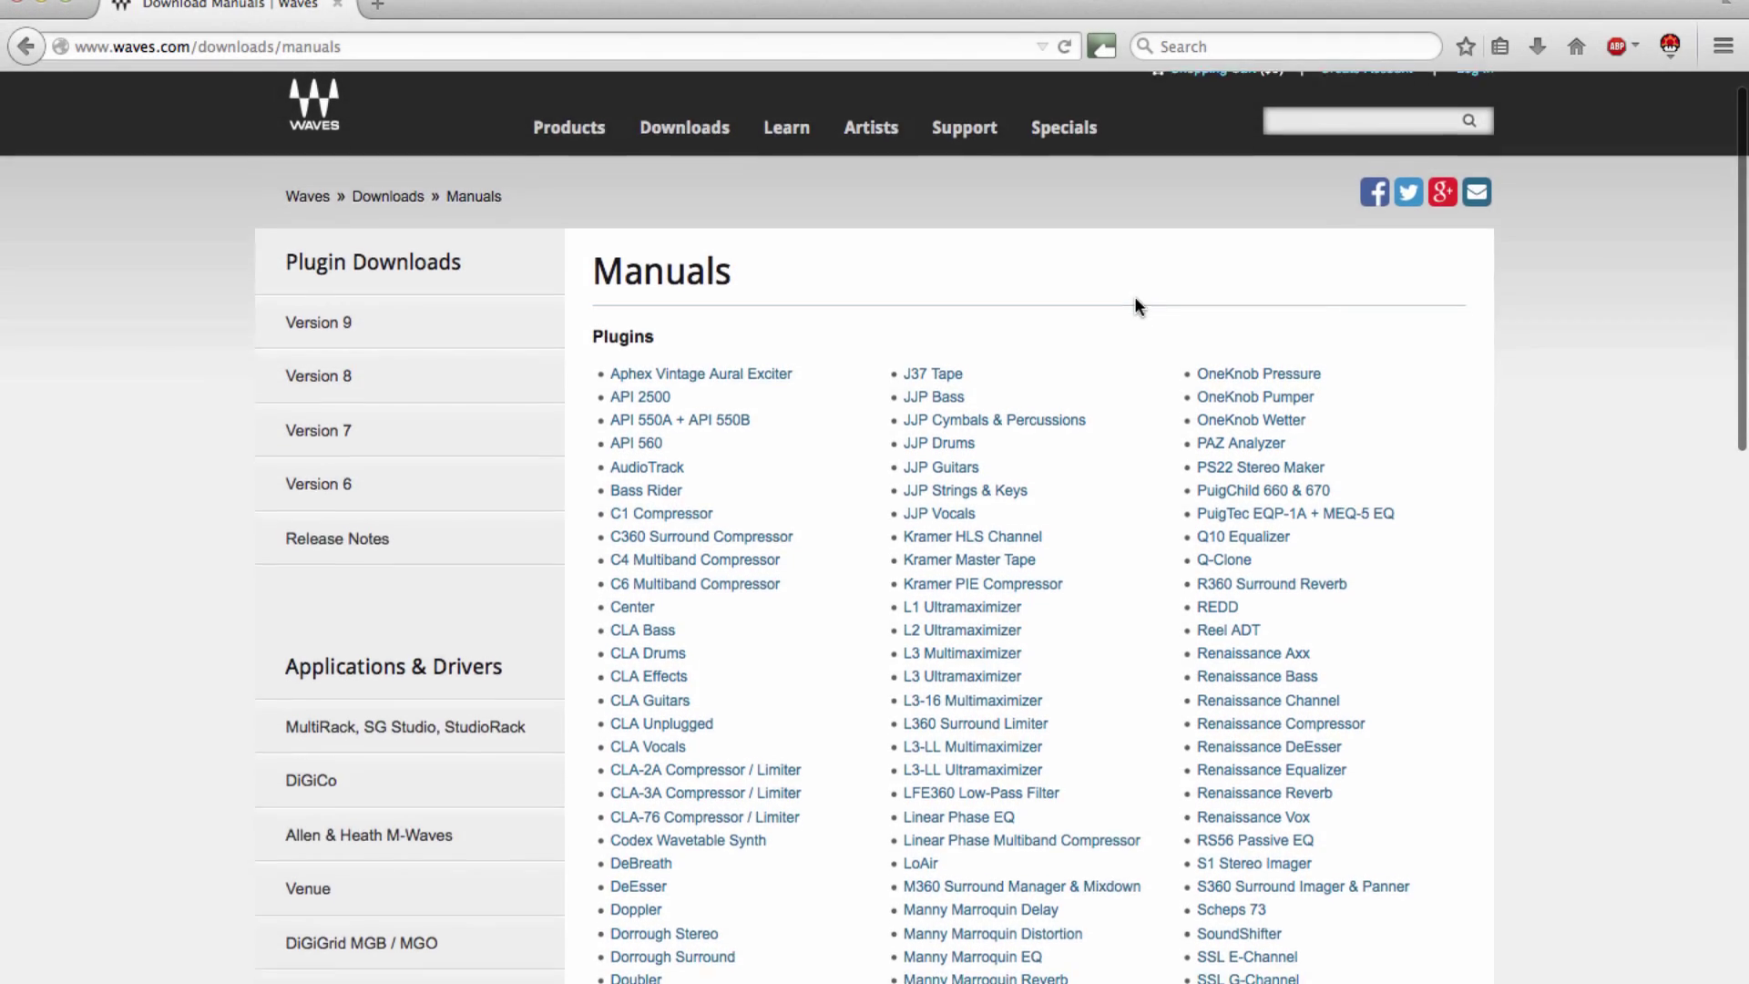
Step: Find Z-Noise further down the Plugins manuals list on waves.com and open its manual
{"action": "scroll", "coordinate": [1137, 303], "scroll_direction": "down", "scroll_amount": 5}
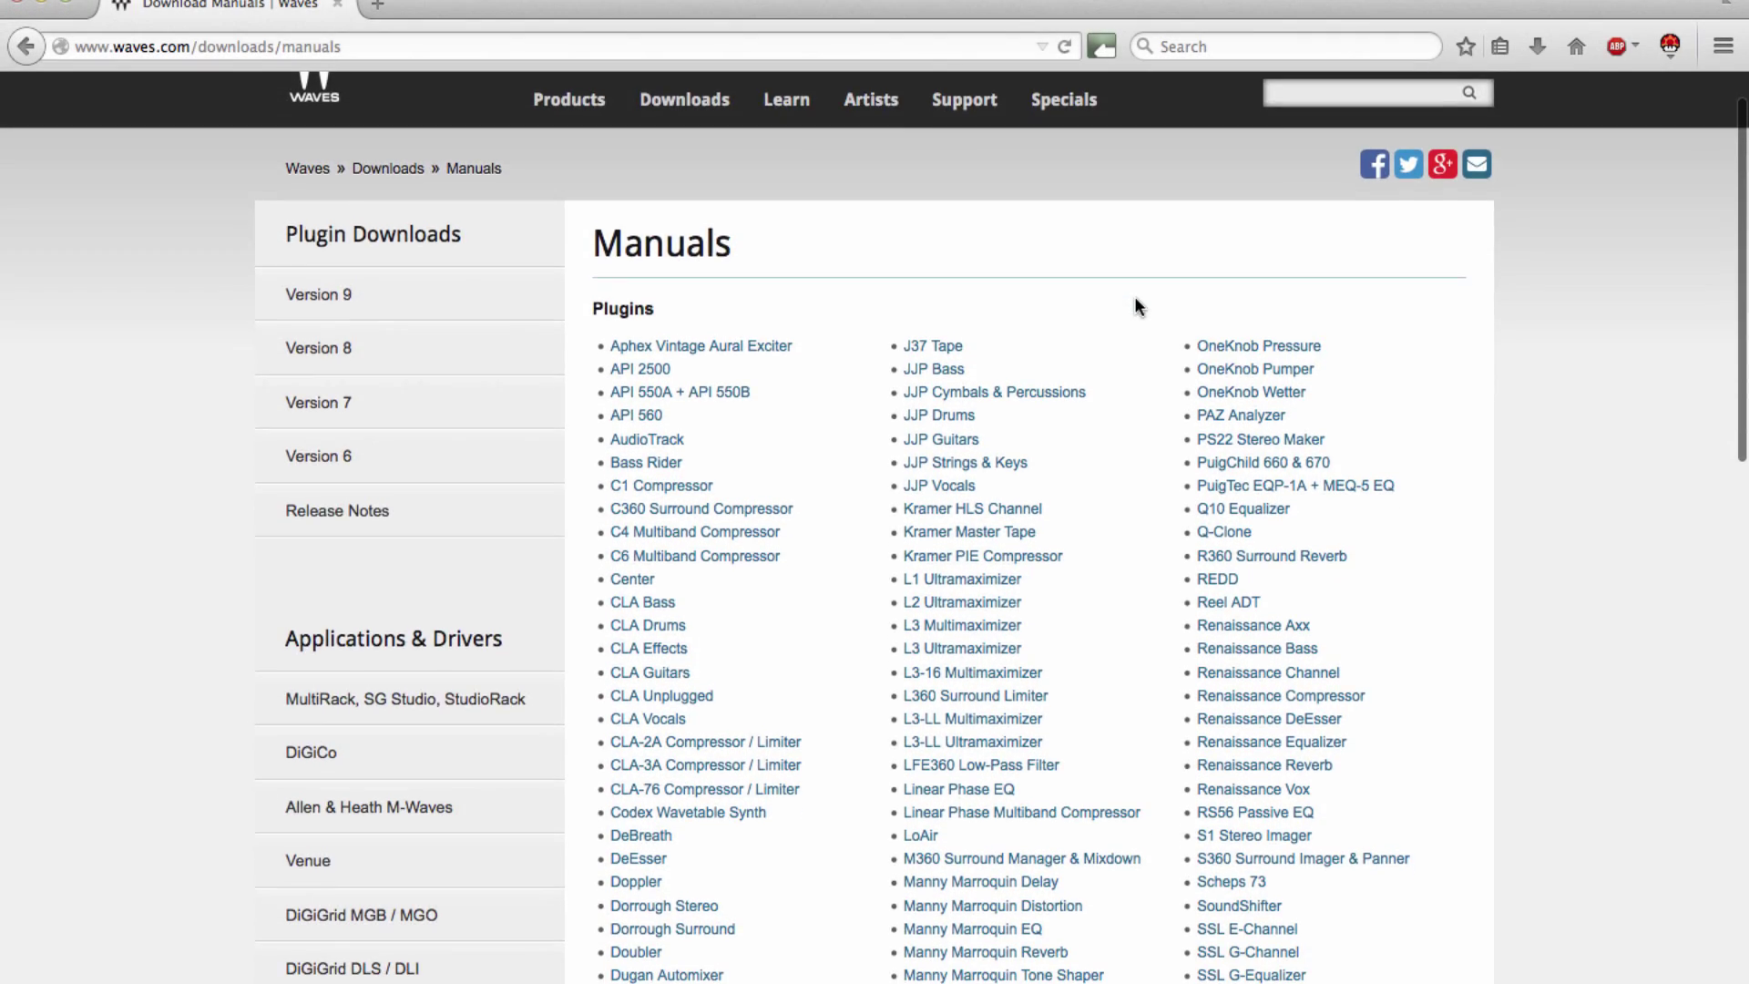
{"action": "scroll", "coordinate": [1134, 297], "scroll_direction": "down", "scroll_amount": 7}
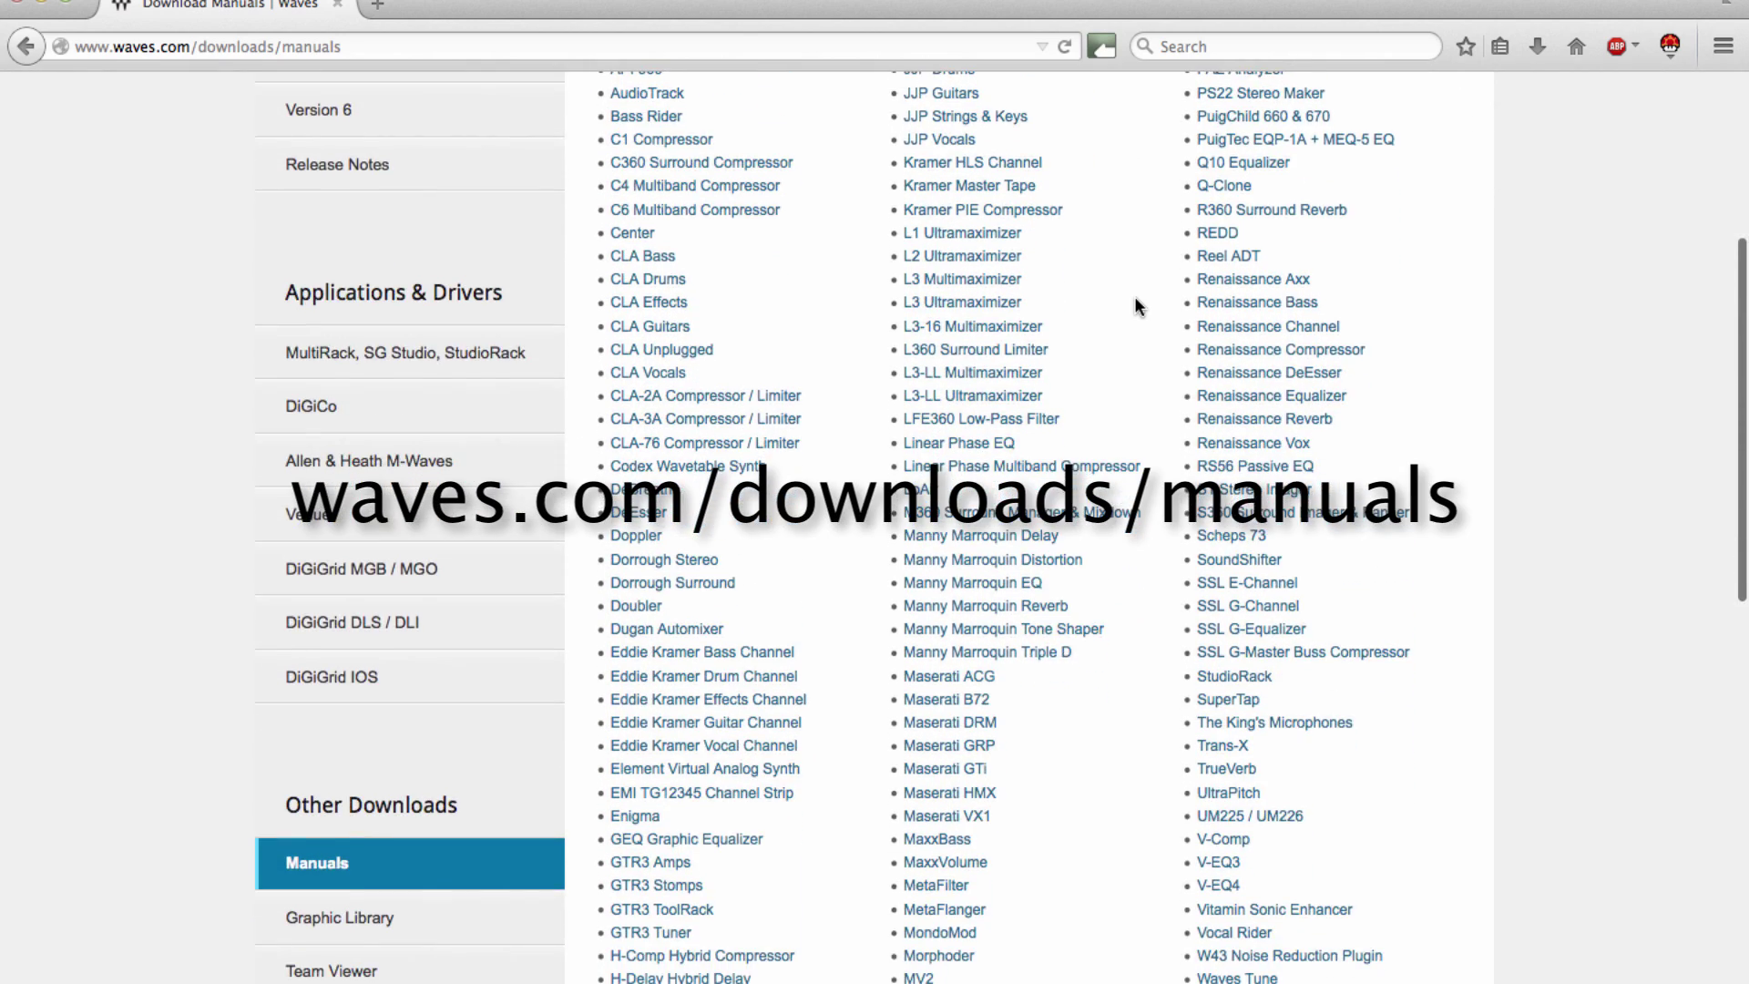
{"action": "scroll", "coordinate": [1137, 307], "scroll_direction": "down", "scroll_amount": 2}
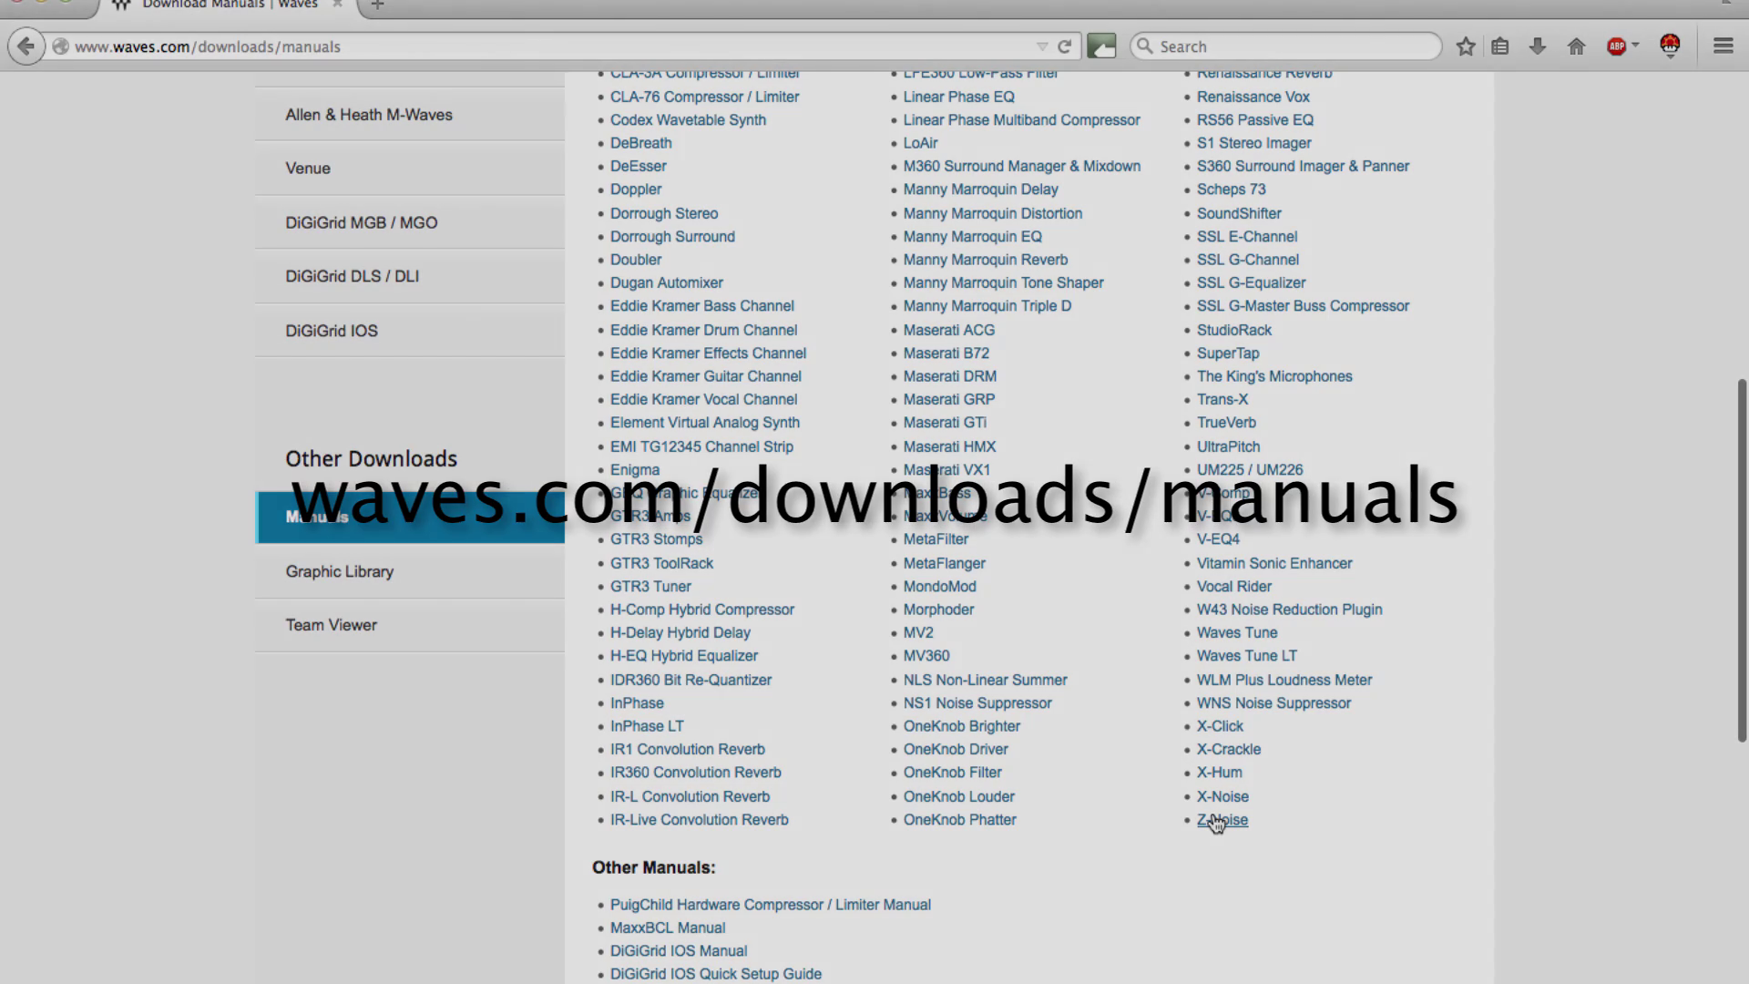
{"action": "left_click", "coordinate": [1221, 820]}
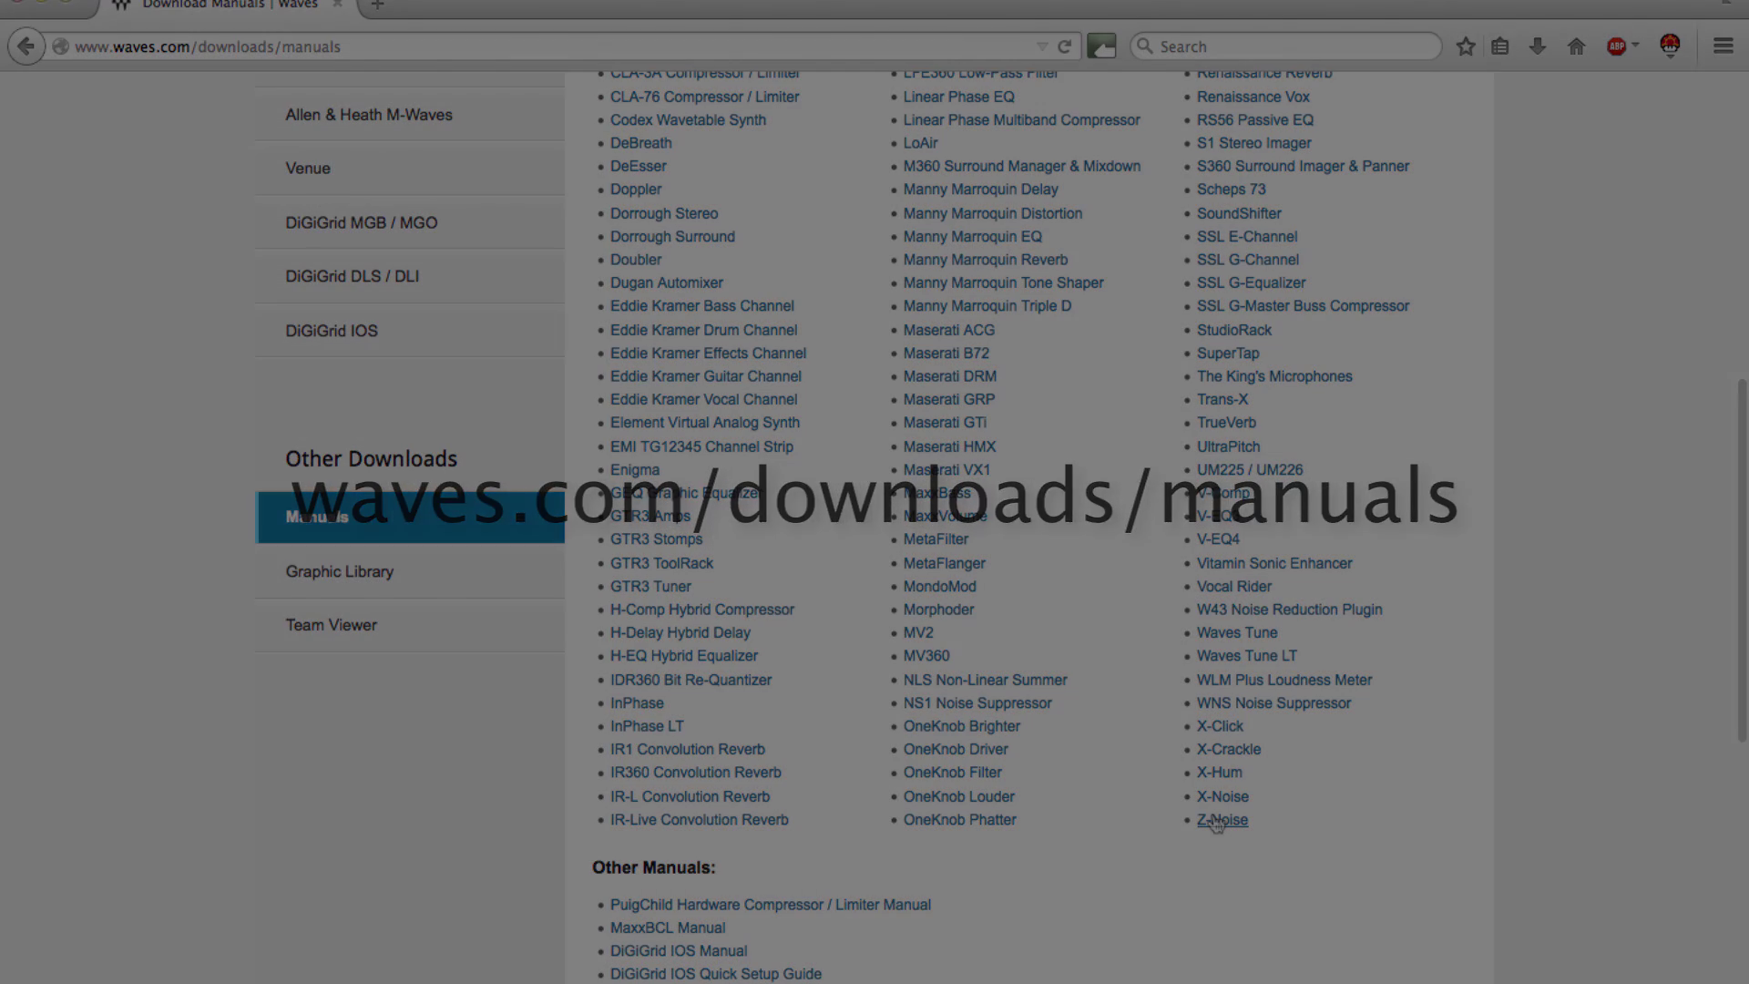